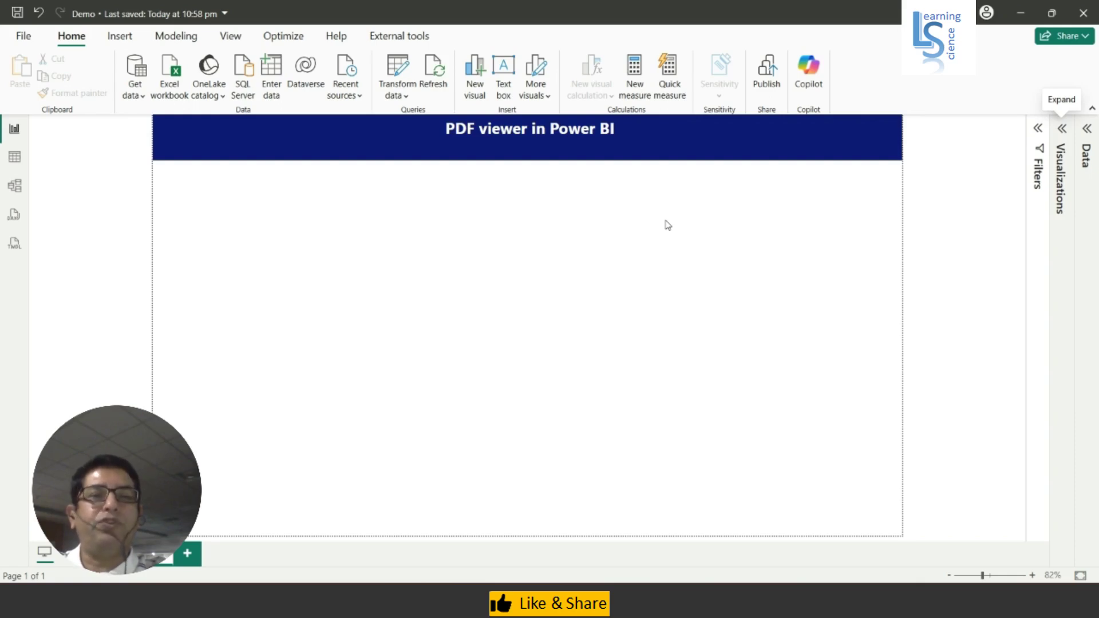
- Open the Get more visuals marketplace from the Visualizations pane
left_click(1062, 130)
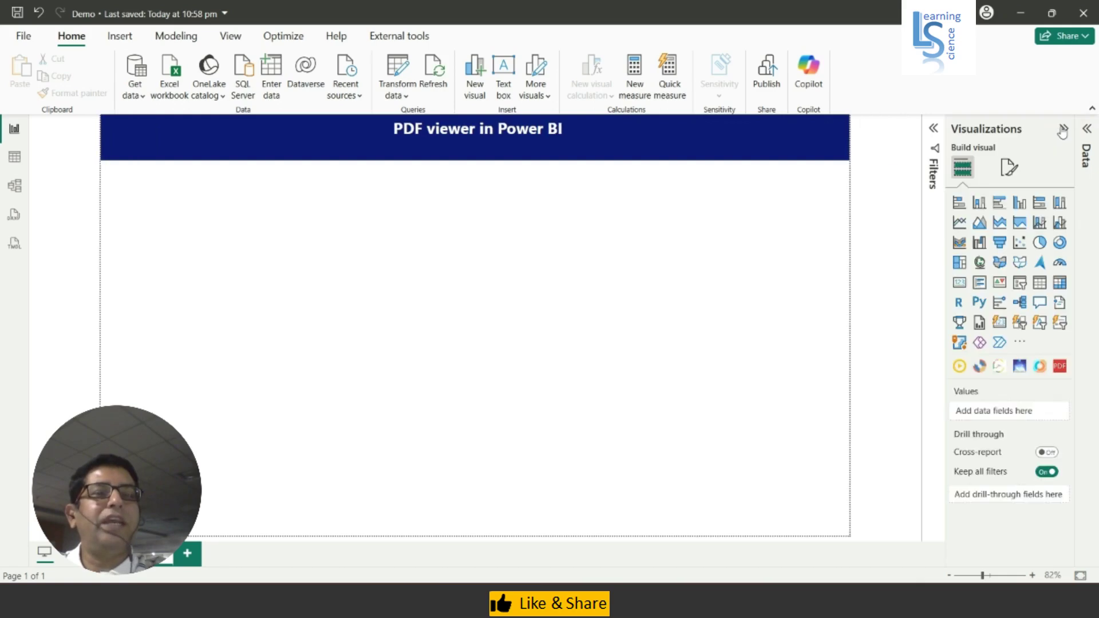
left_click(1023, 344)
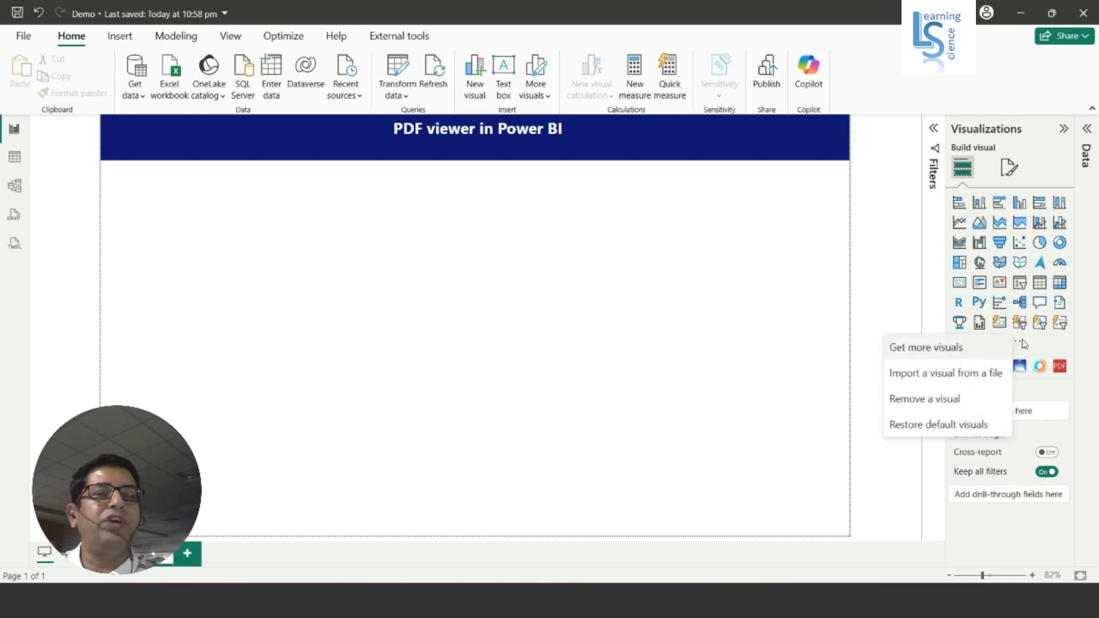
left_click(949, 351)
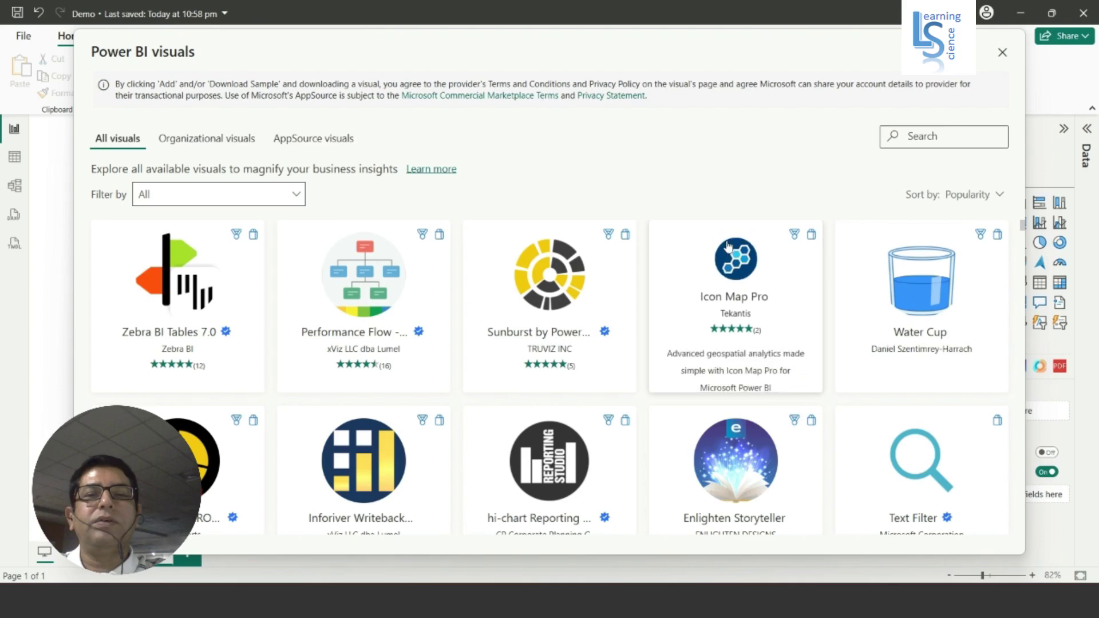
- Search the visuals for 'PDF vi' and open the PDF Uploader/Viewer listing
left_click(922, 136)
type("P")
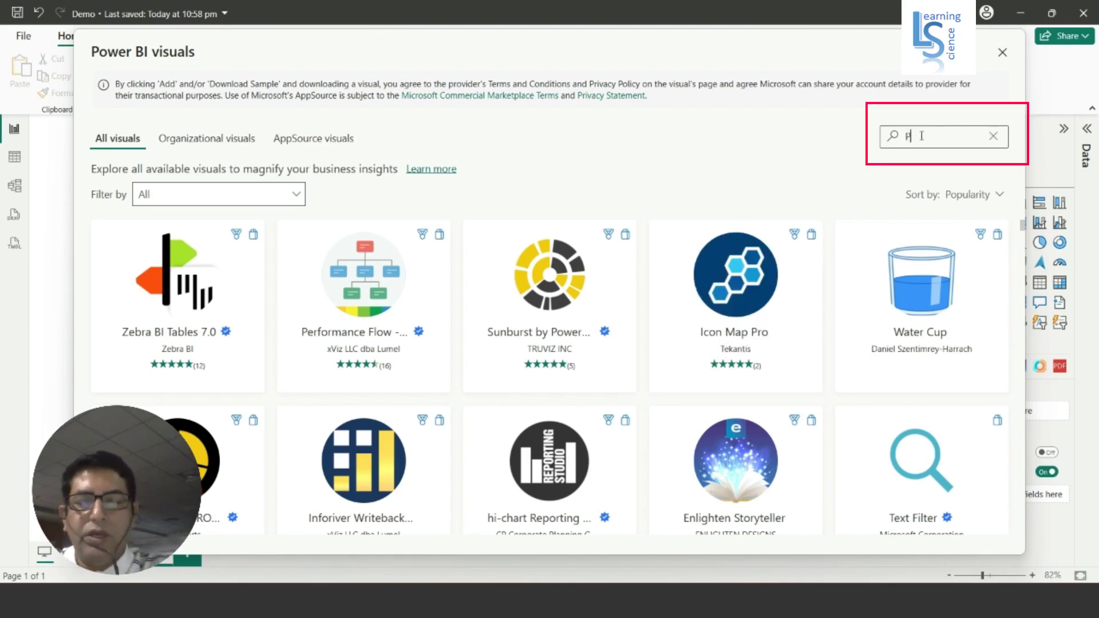
type("DF vi")
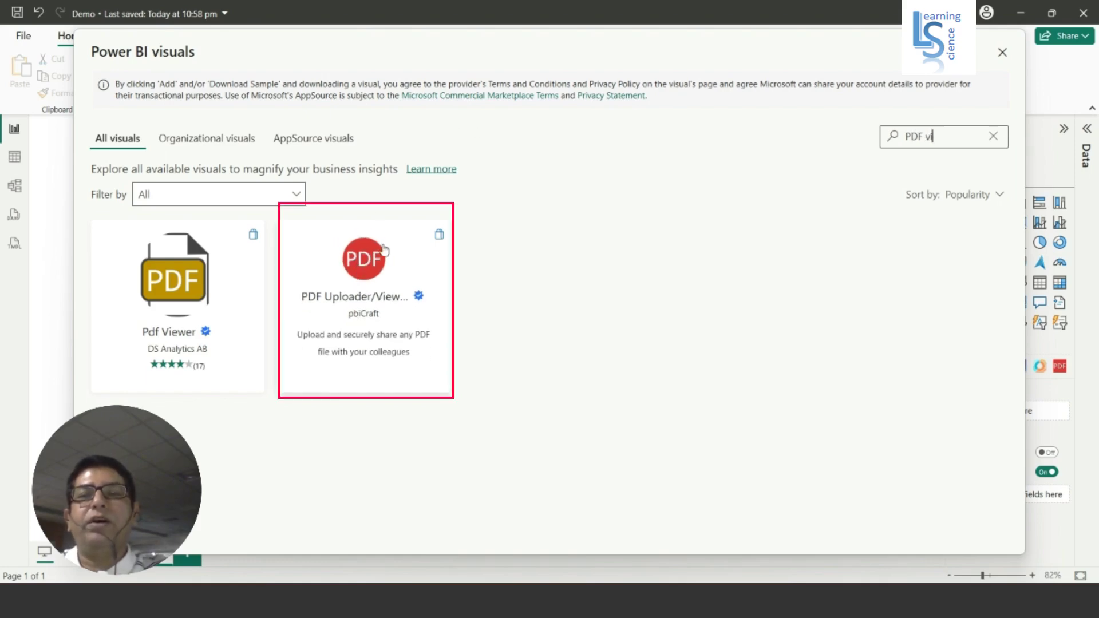
left_click(363, 265)
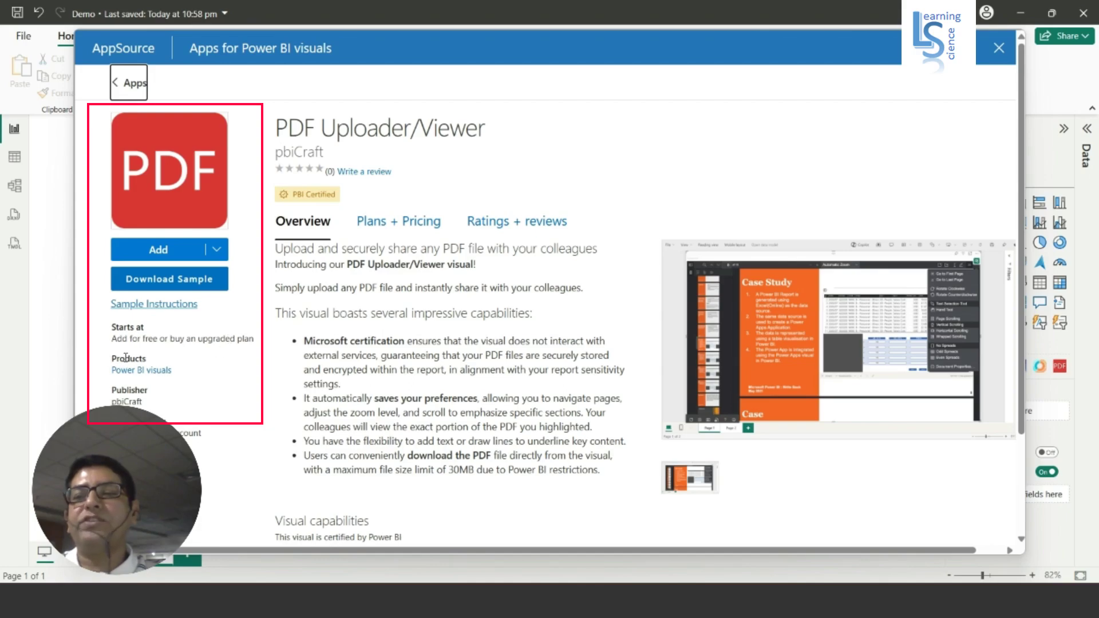
scroll(185, 425, "down", 2)
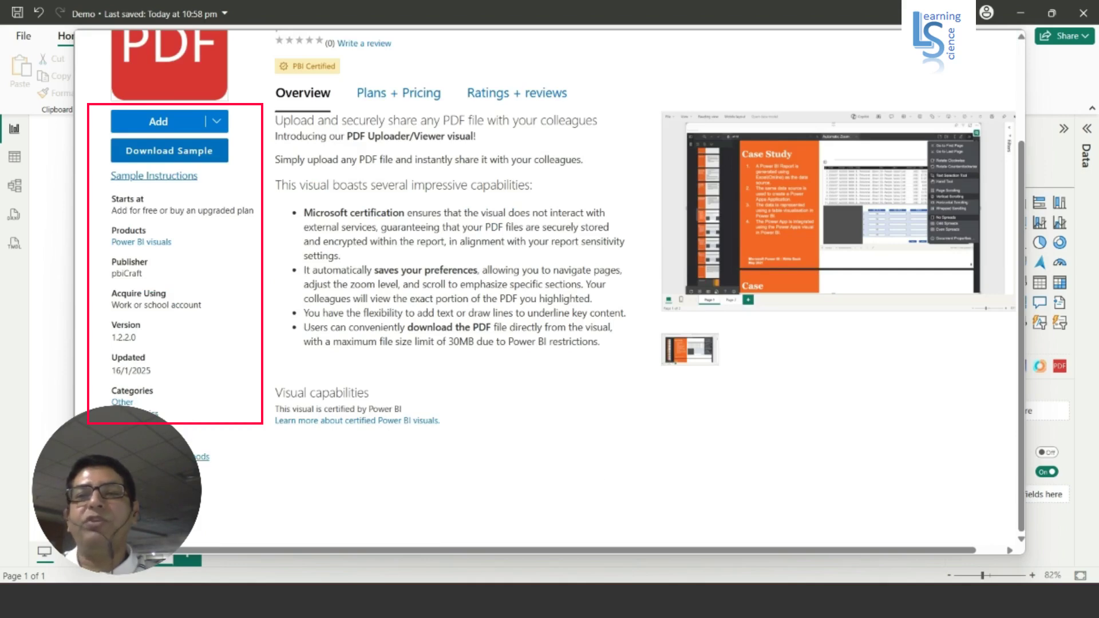
scroll(296, 322, "up", 2)
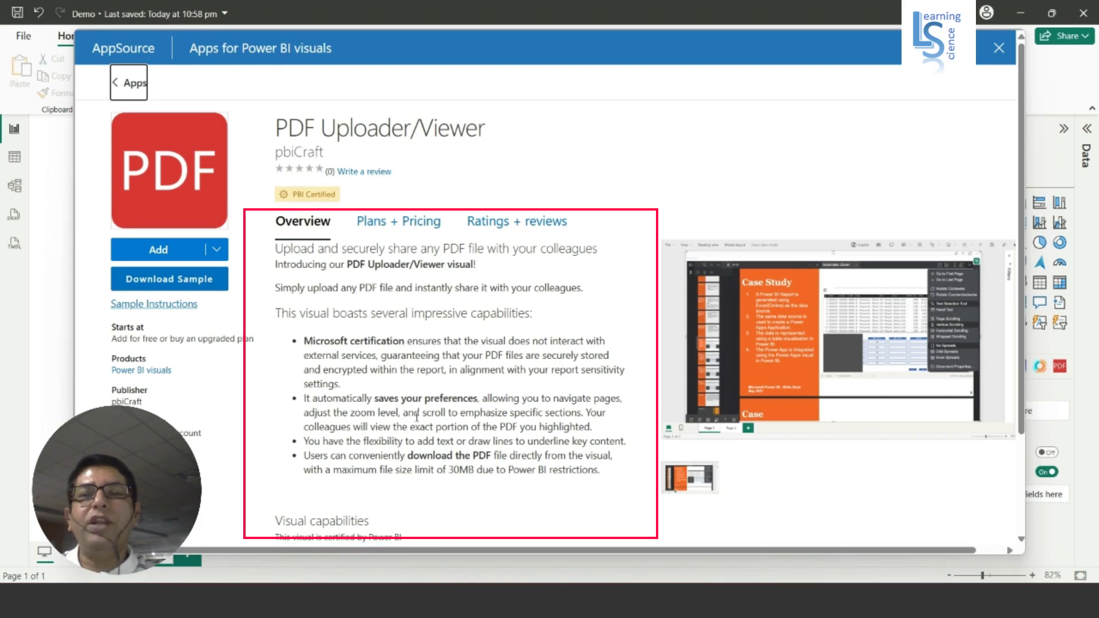
left_click(400, 223)
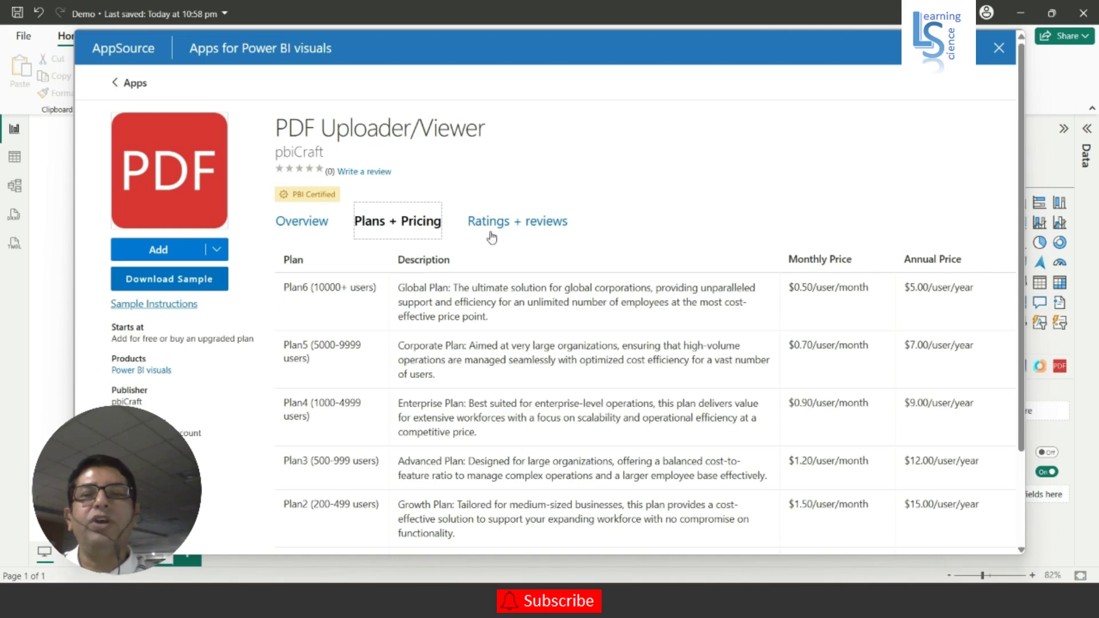
left_click(507, 226)
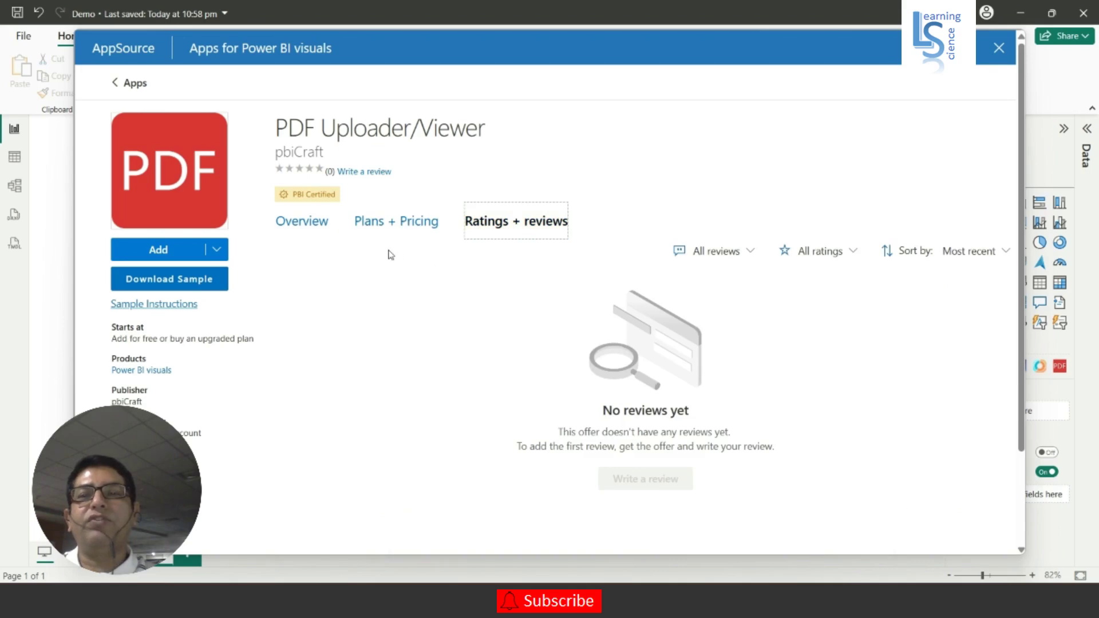
left_click(317, 227)
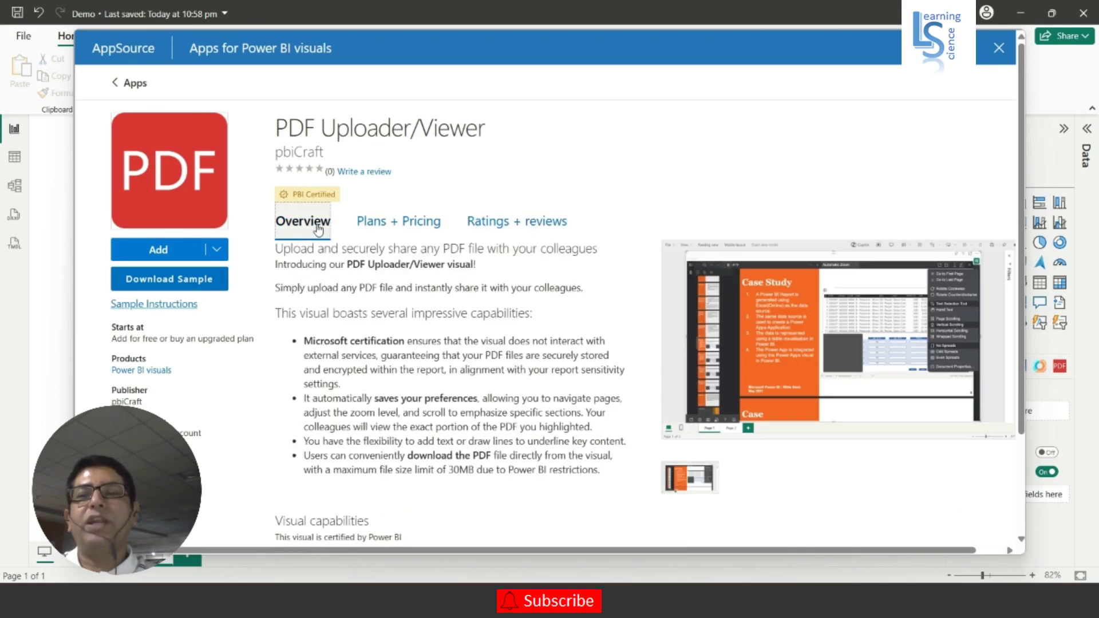
- Add the PDF Uploader/Viewer visual, updating the existing copy to version 1.2.2.0
left_click(159, 250)
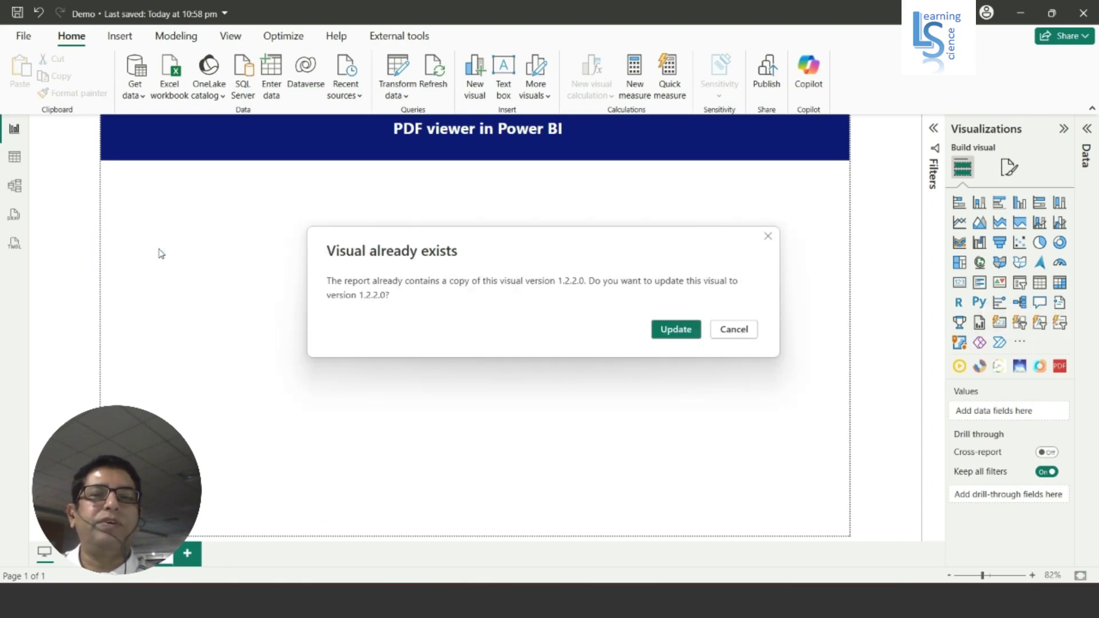
left_click(675, 330)
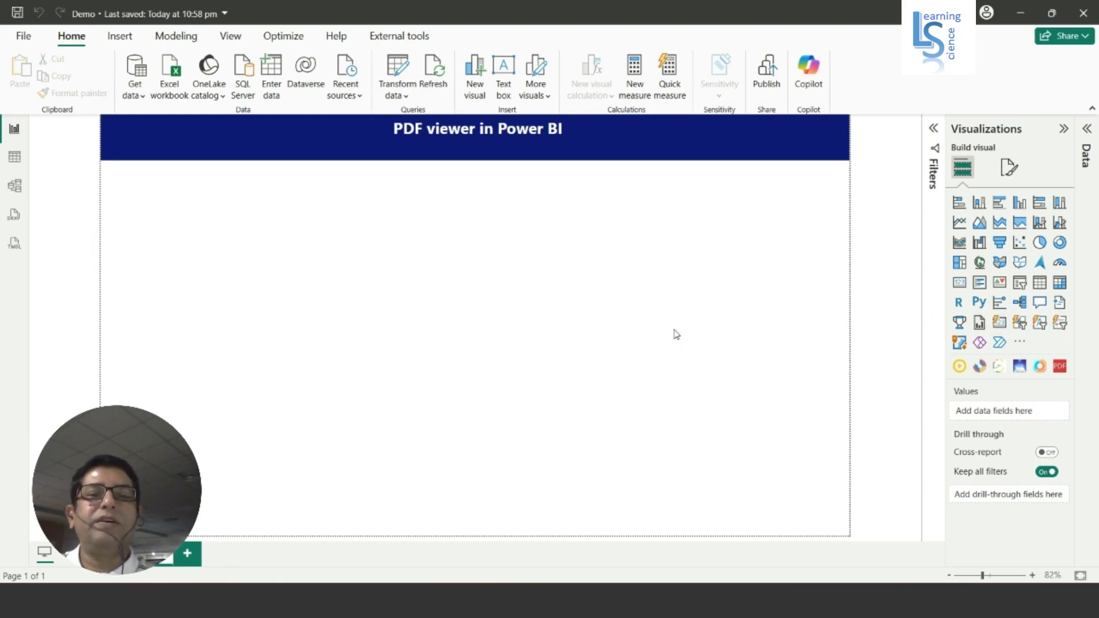
left_click(664, 326)
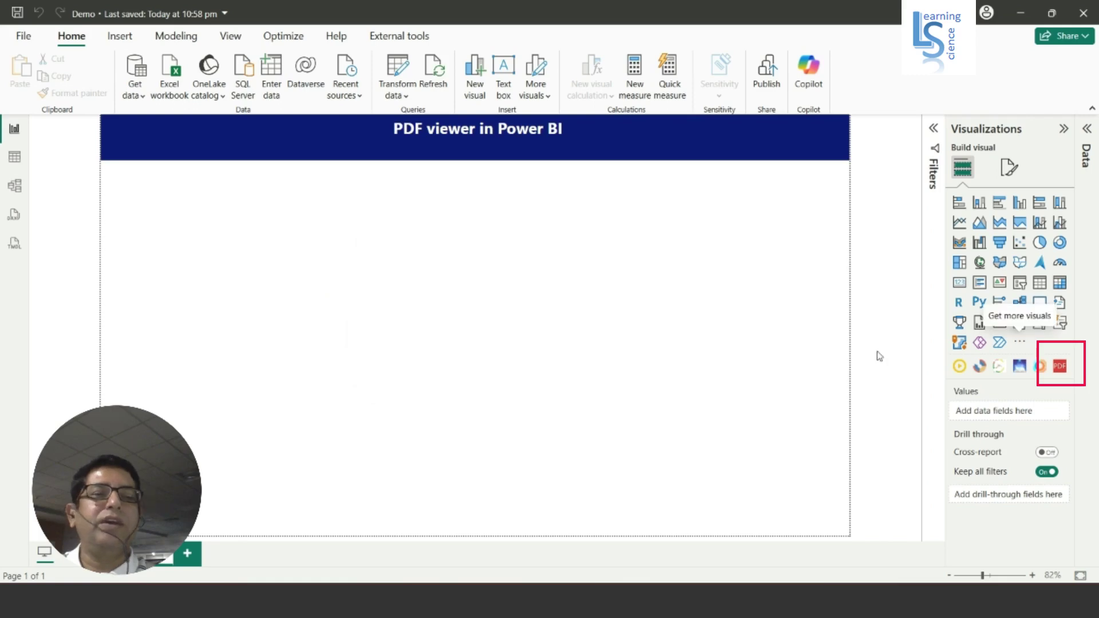
- Place a PDF viewer visual and stretch it from the title banner to the page bottom
left_click(1060, 369)
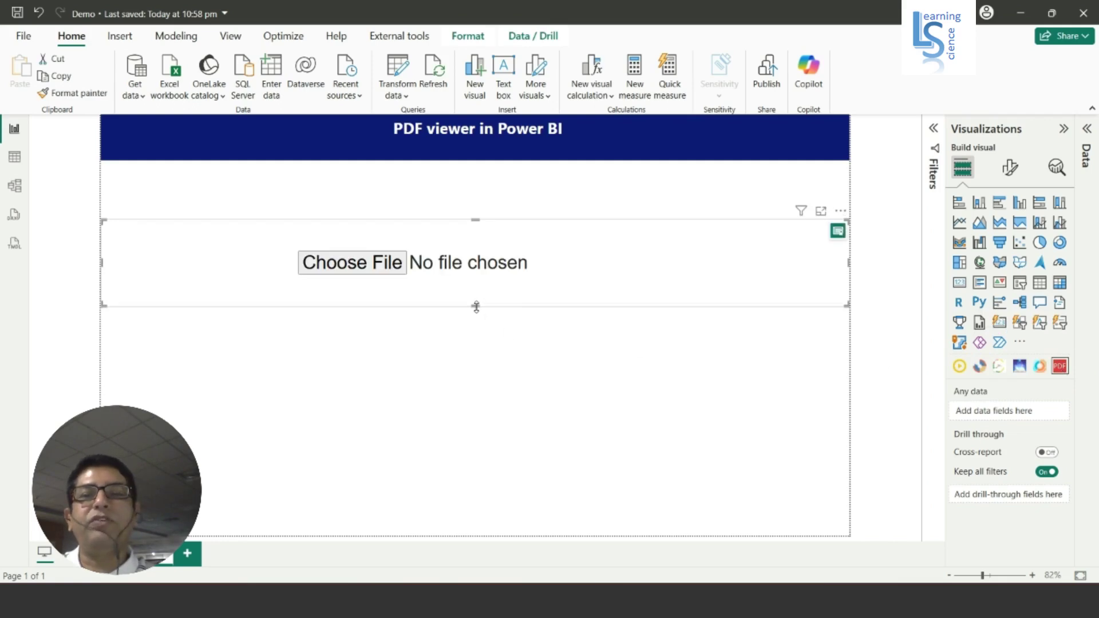
left_click_drag(478, 342, 480, 525)
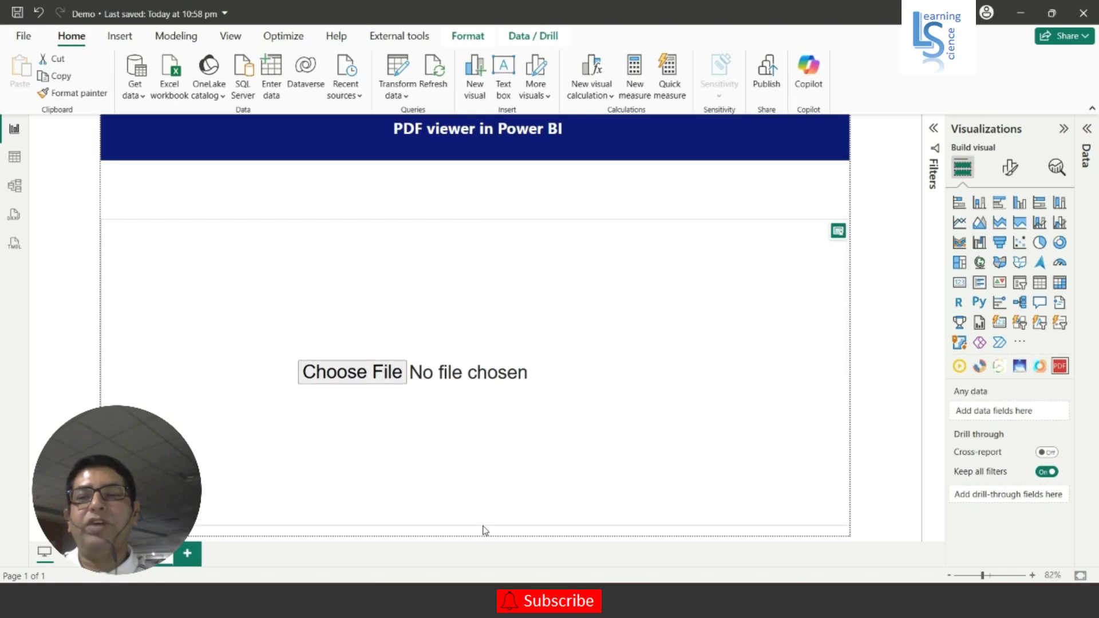
left_click(481, 204)
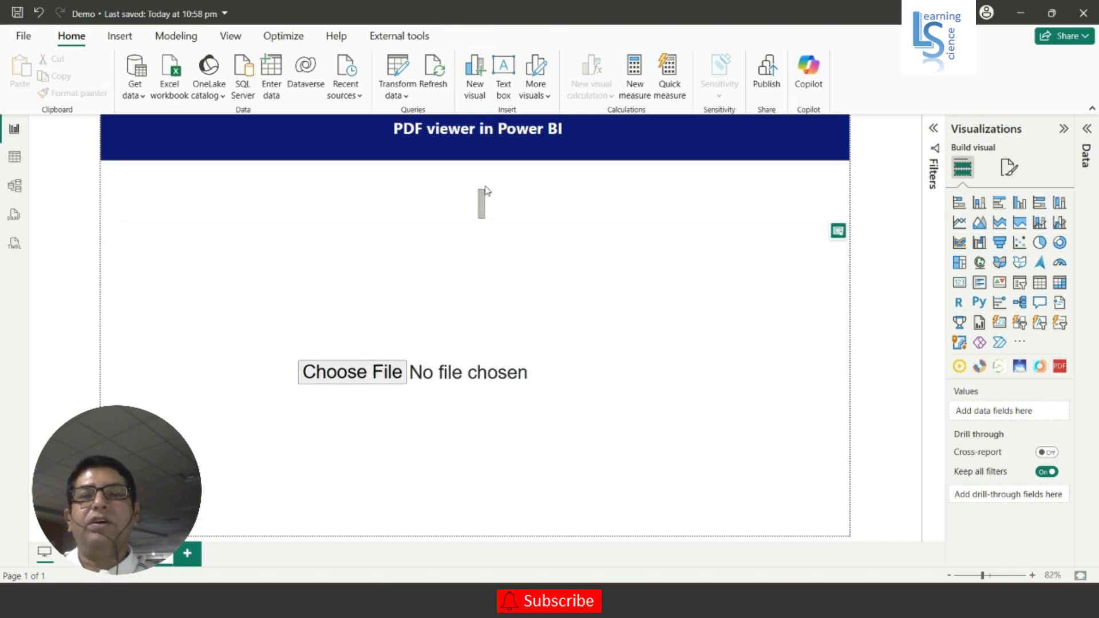
left_click(473, 221)
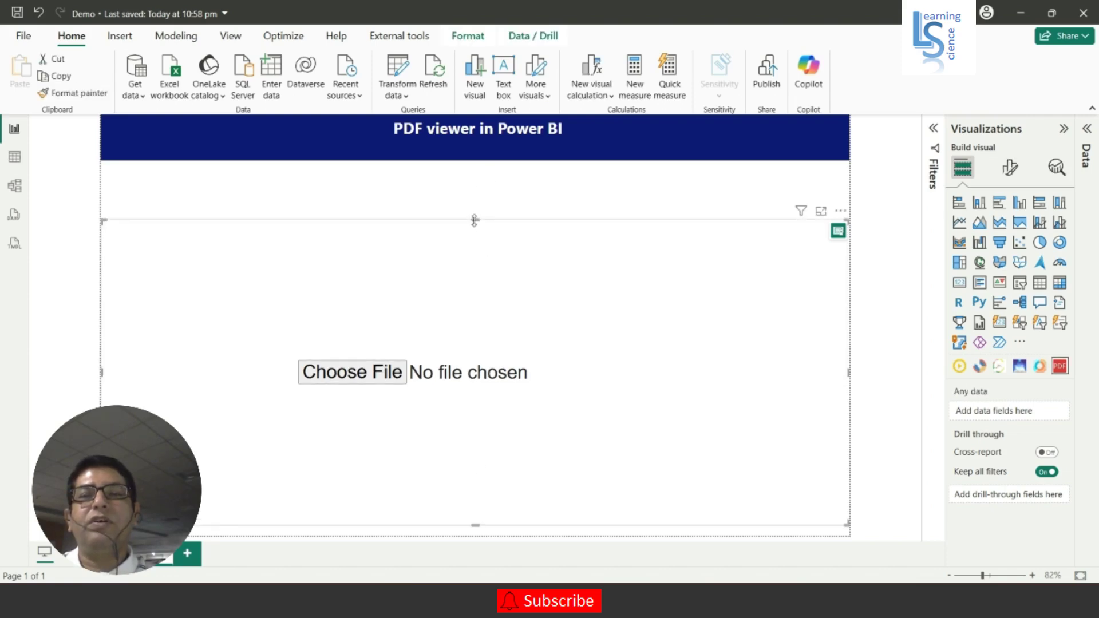
left_click_drag(474, 221, 483, 169)
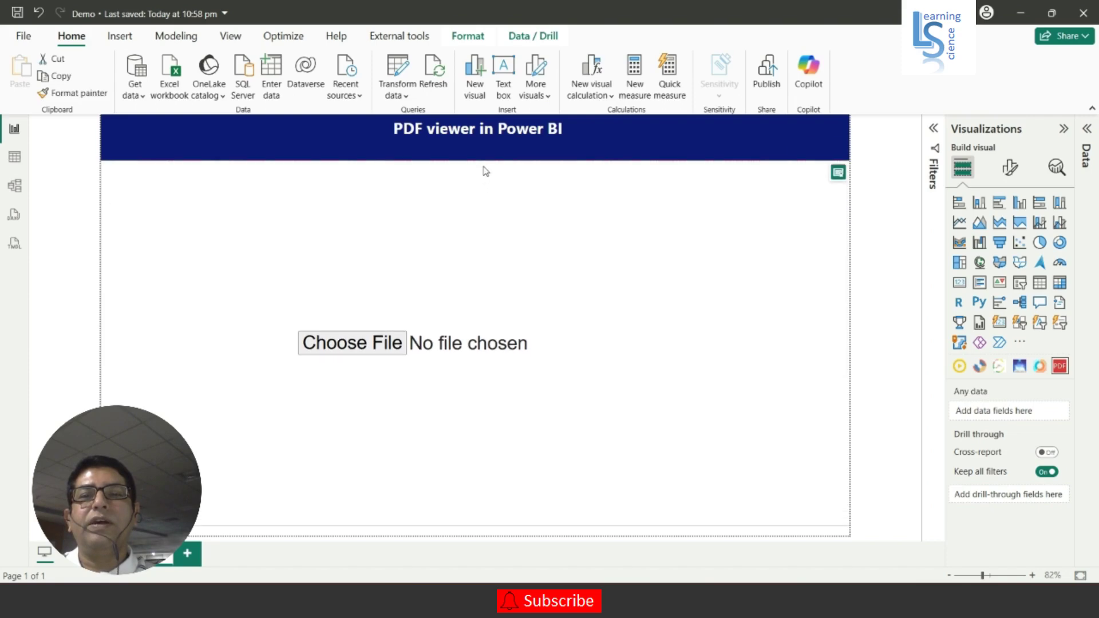
- Load the 'About Power BI' PDF from Downloads into the viewer and scroll through it
left_click(351, 344)
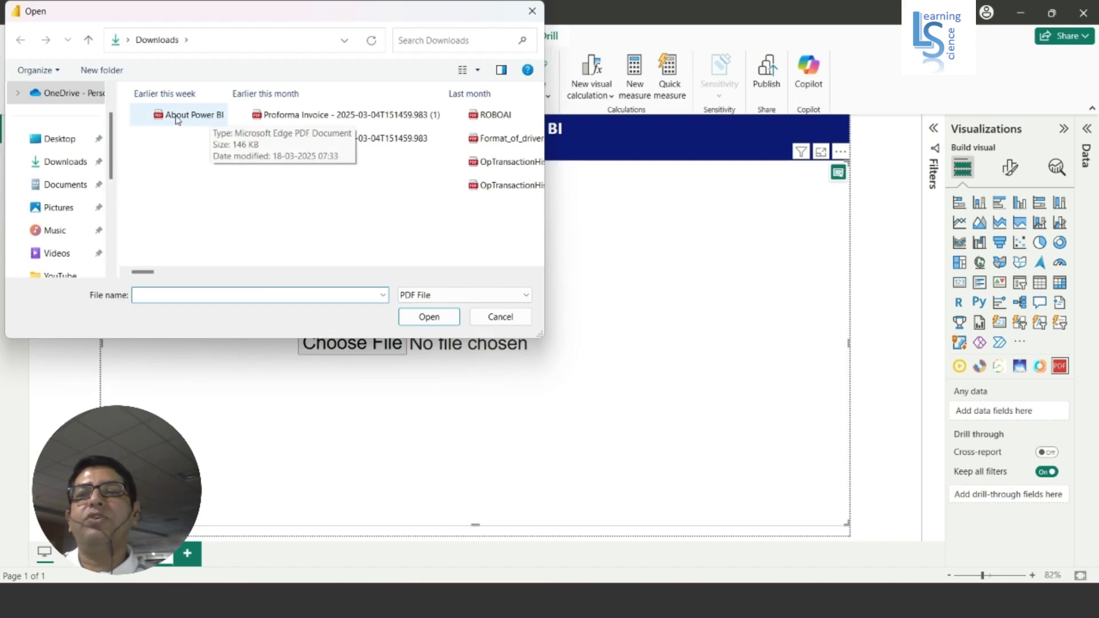
left_click(210, 120)
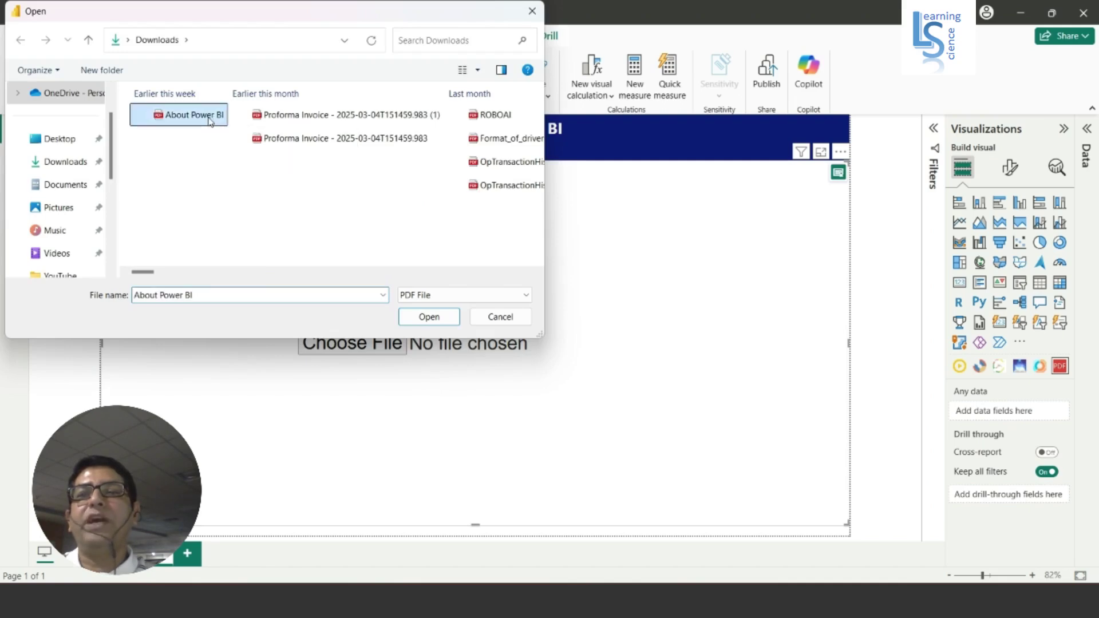
left_click(430, 317)
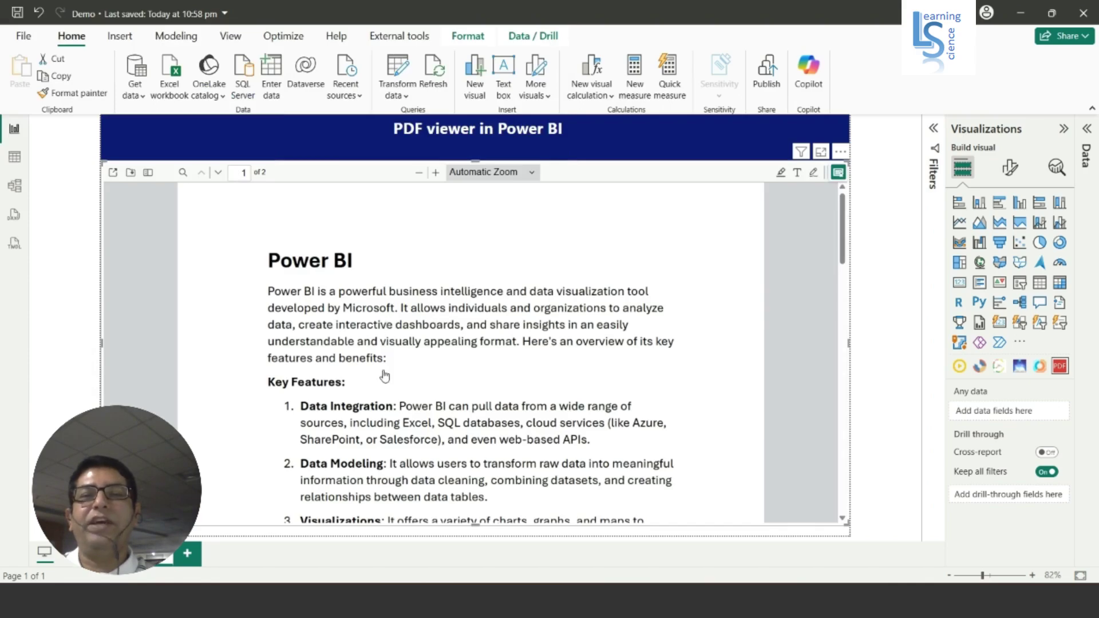
left_click_drag(845, 254, 852, 208)
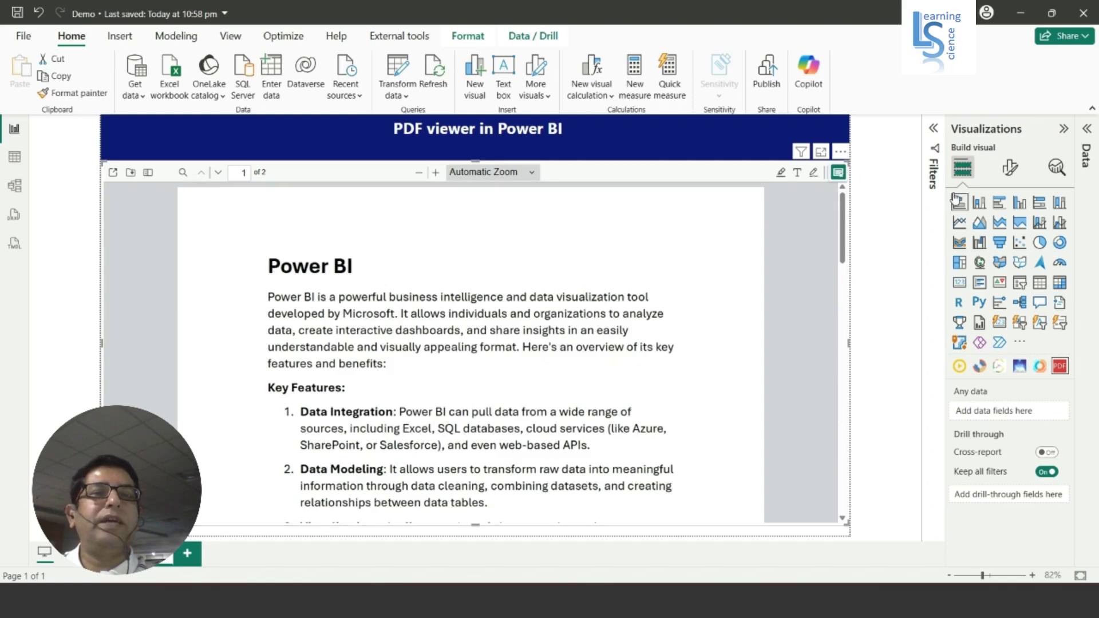
- Review the PDF visual's Enable Downloads and License format settings
left_click(933, 130)
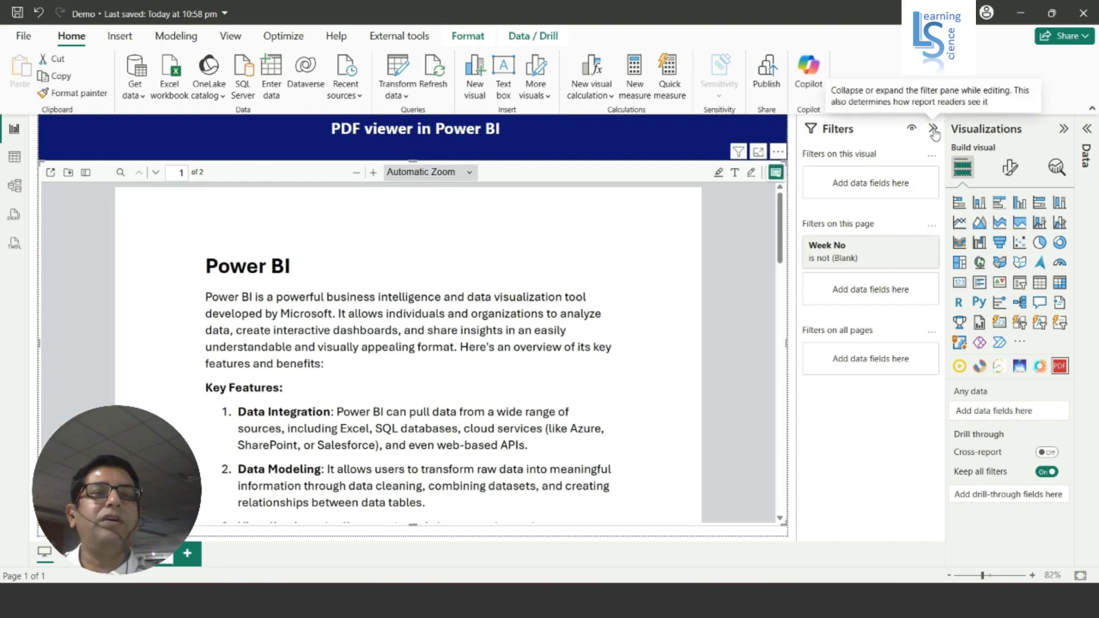
left_click(934, 130)
left_click(1010, 169)
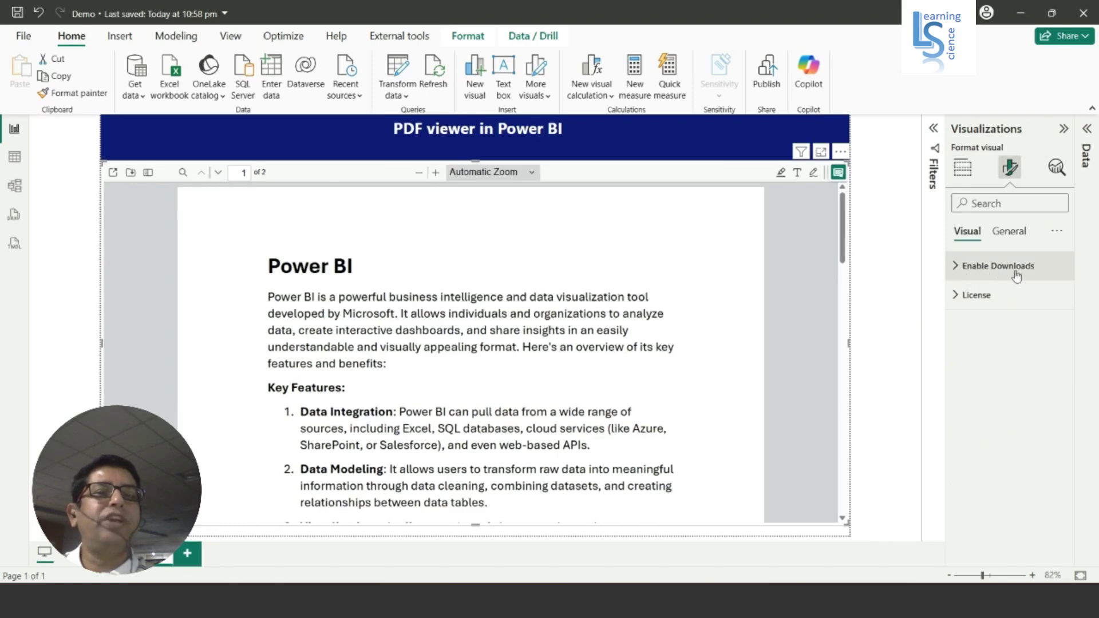
left_click(964, 267)
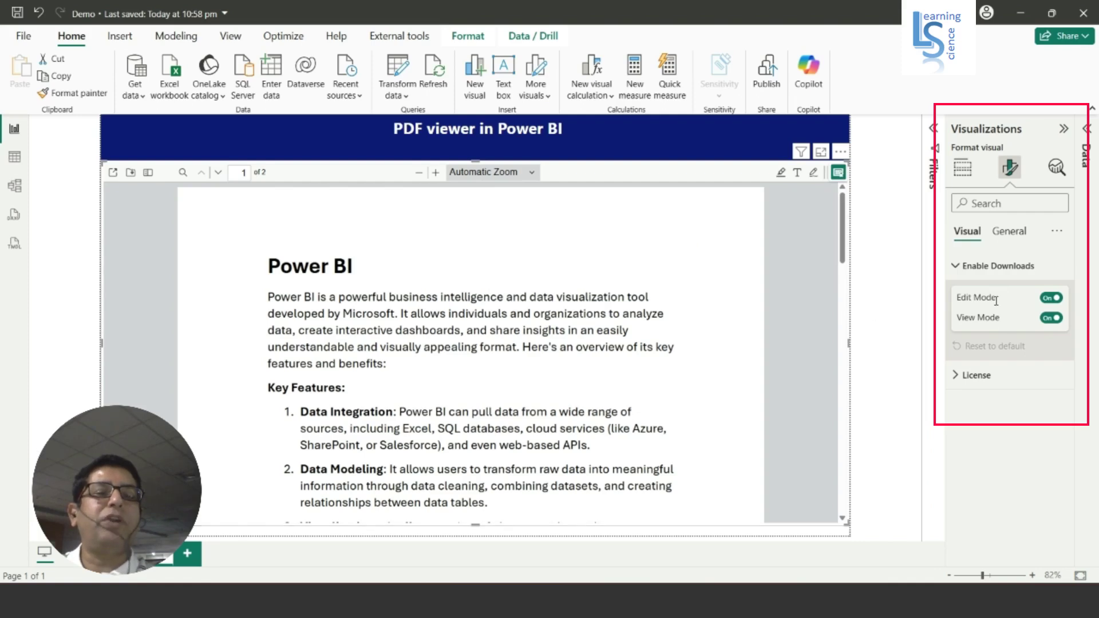
left_click(955, 266)
left_click(954, 295)
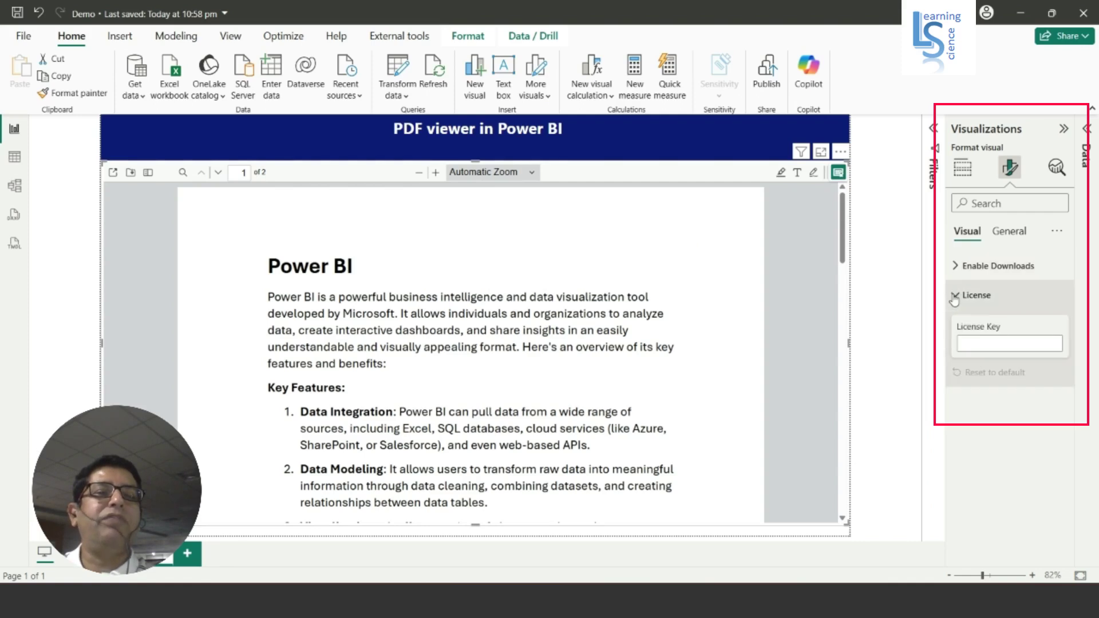
left_click(983, 346)
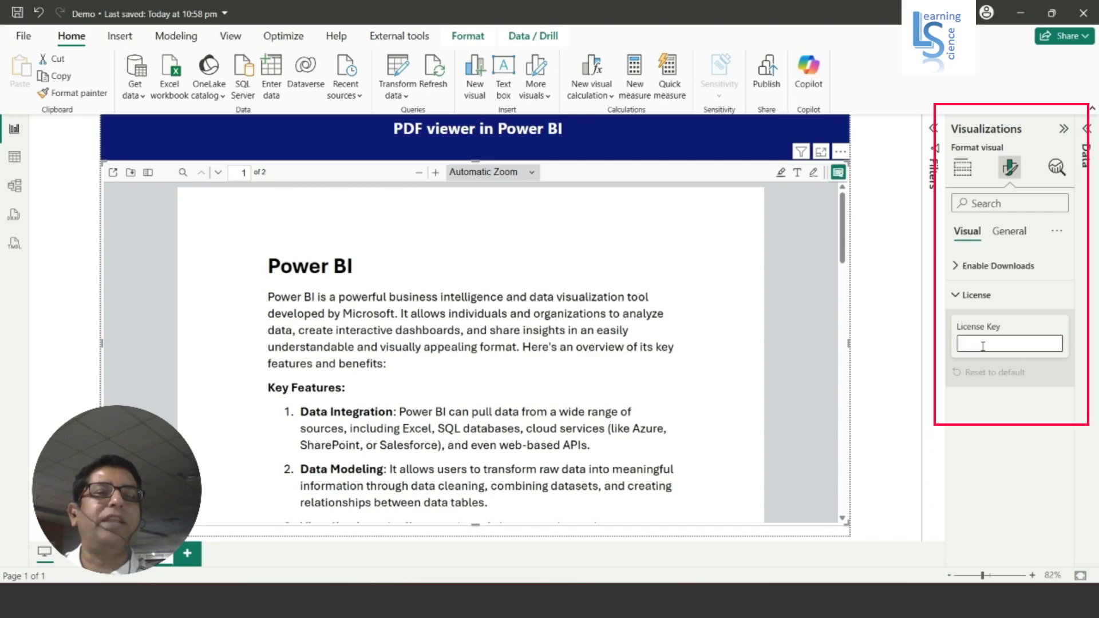
- Check the General format options, collapse Visualizations to widen the canvas, and enable the highlighter
left_click(1009, 231)
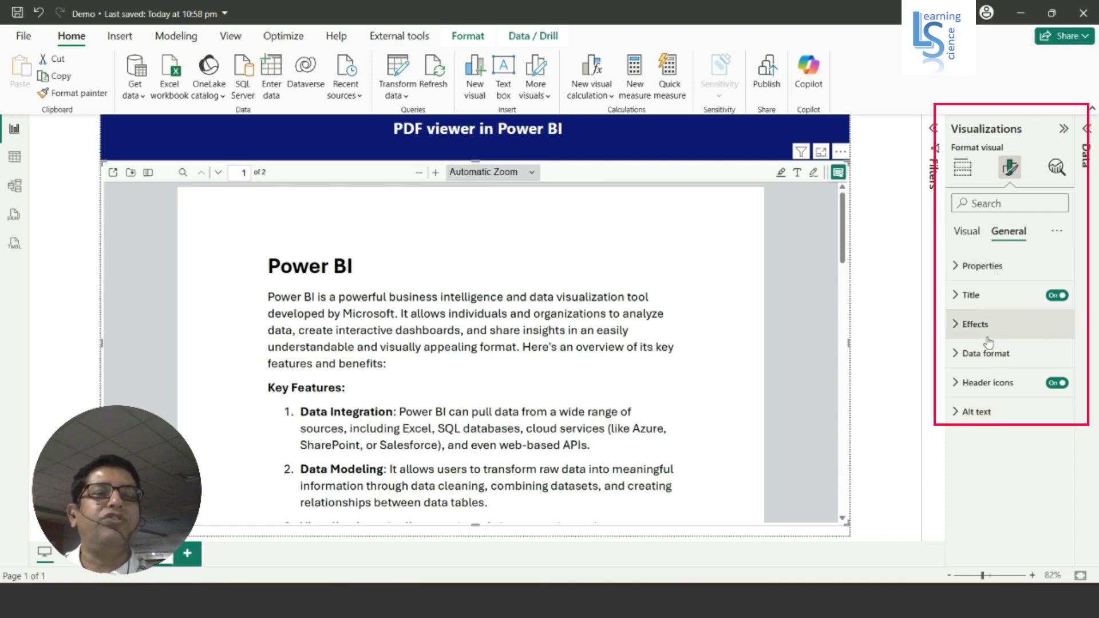
left_click(1064, 131)
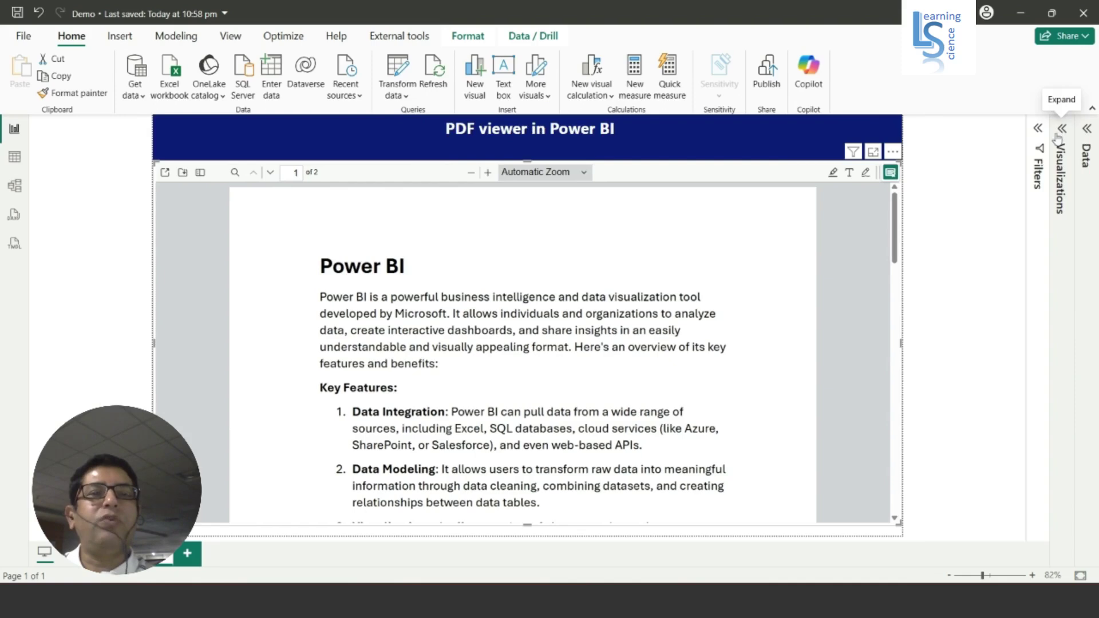
left_click(833, 174)
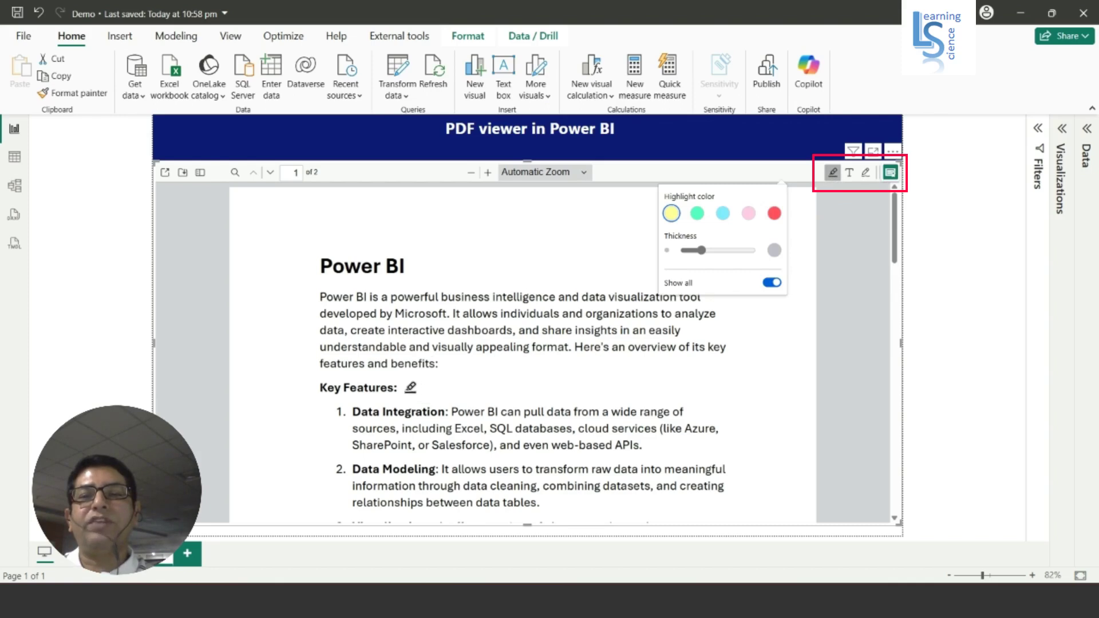
- Highlight 'Key Features:' and the 'Power BI' title in yellow, then turn off the highlighter
left_click_drag(399, 388, 314, 388)
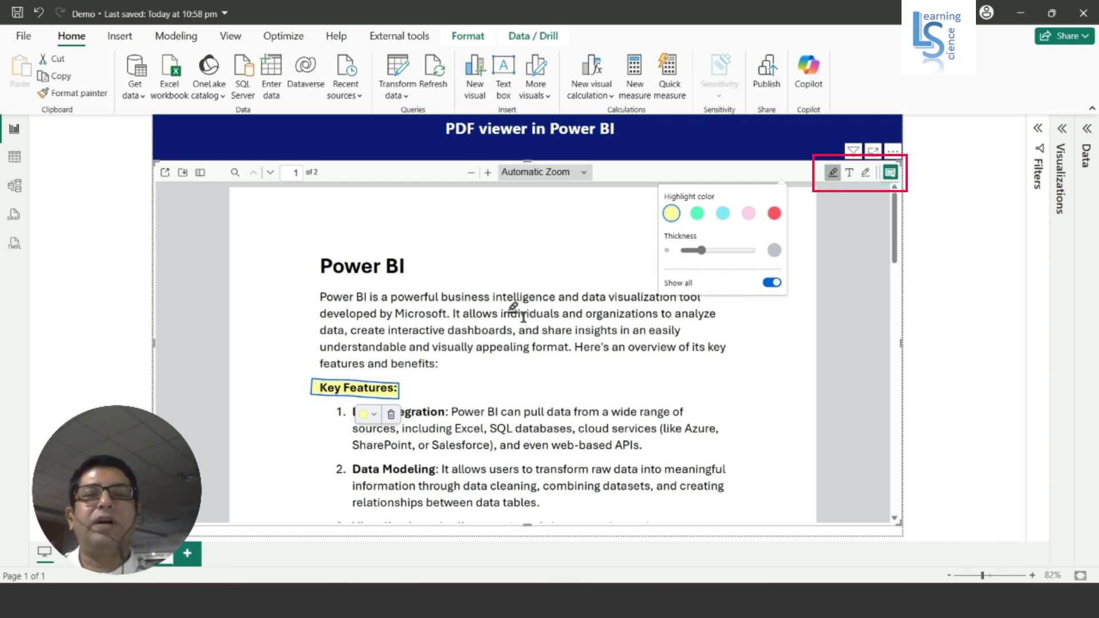
left_click(319, 264)
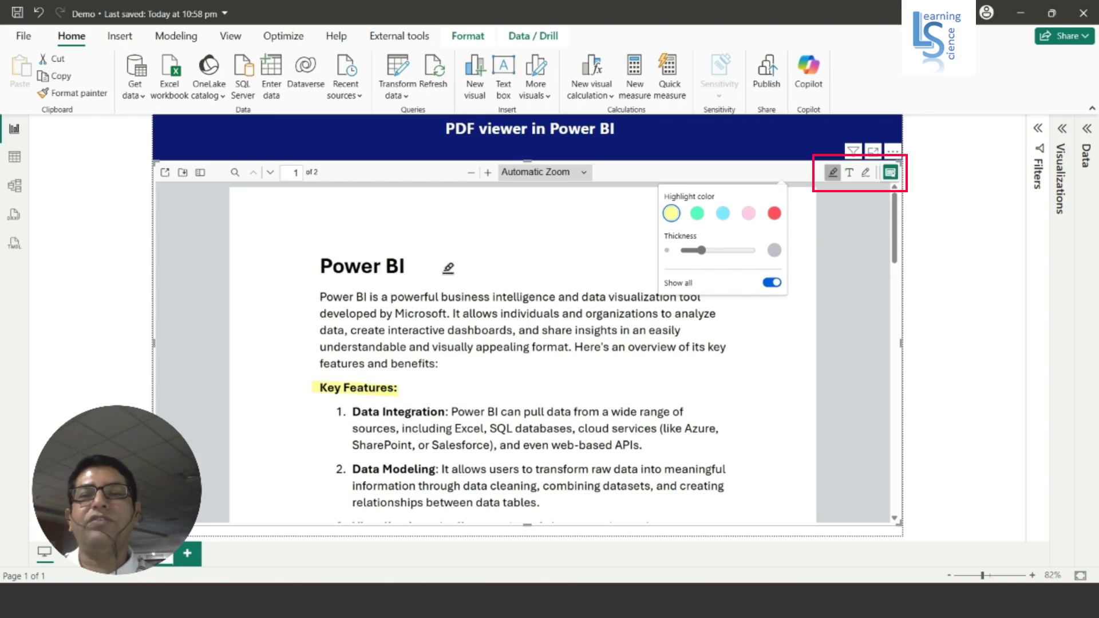
left_click_drag(448, 269, 309, 268)
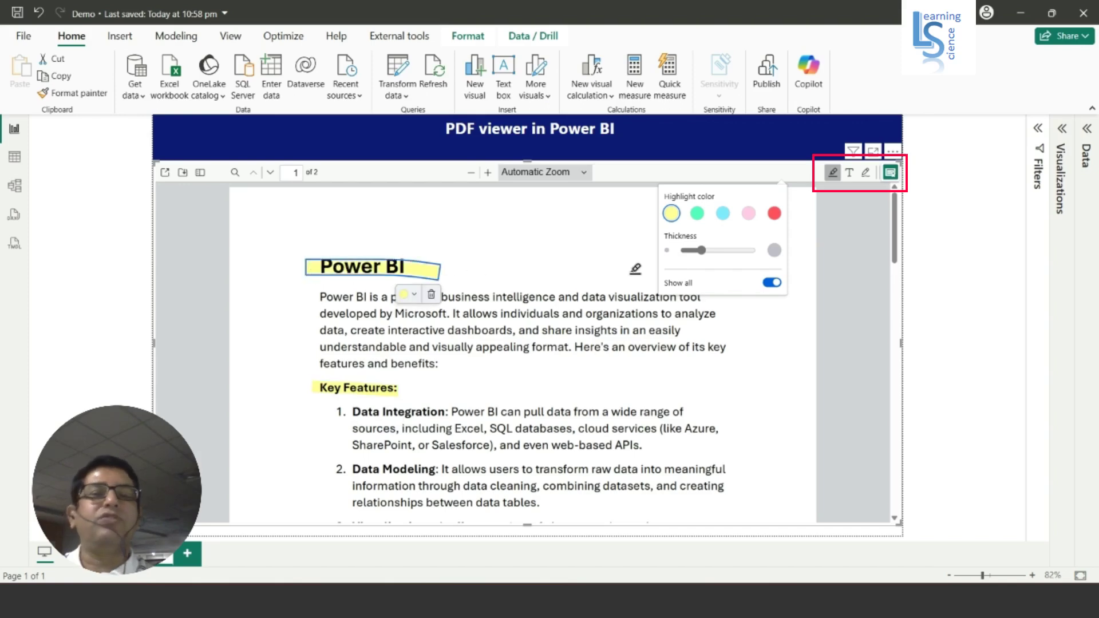
left_click(834, 173)
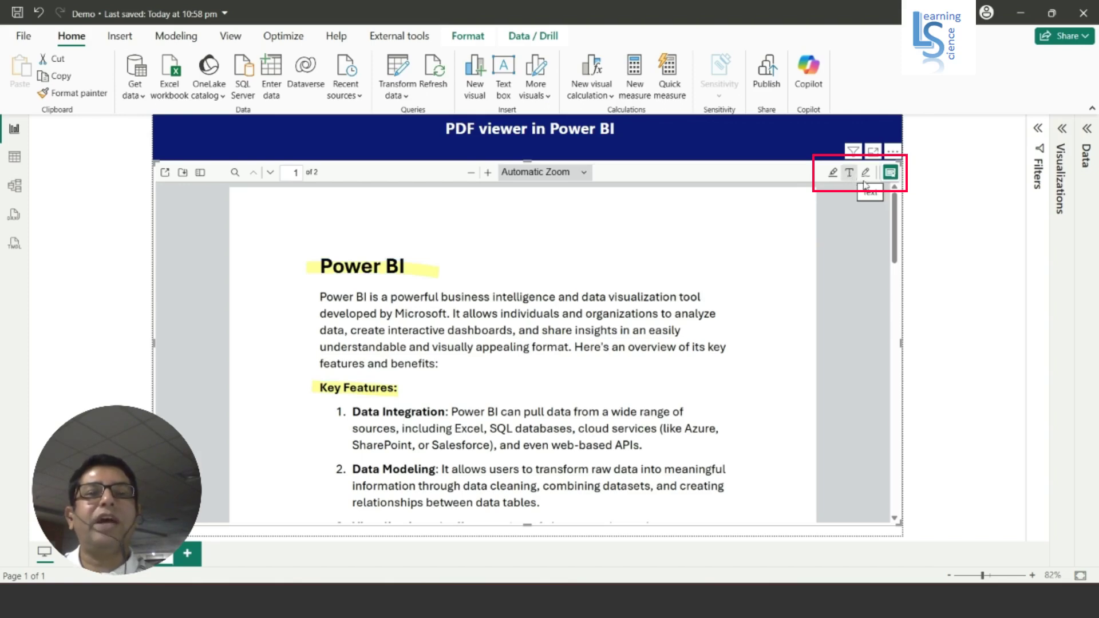
- Add a 'Help & Support' text note above the first paragraph, discarding the stray empty box
left_click(850, 175)
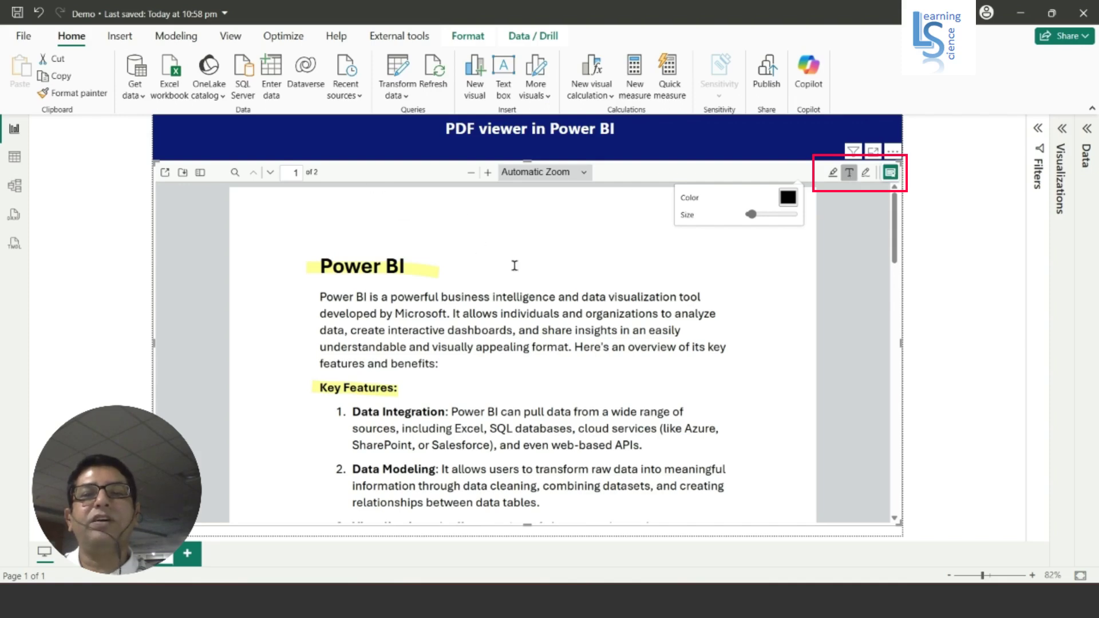
left_click(563, 281)
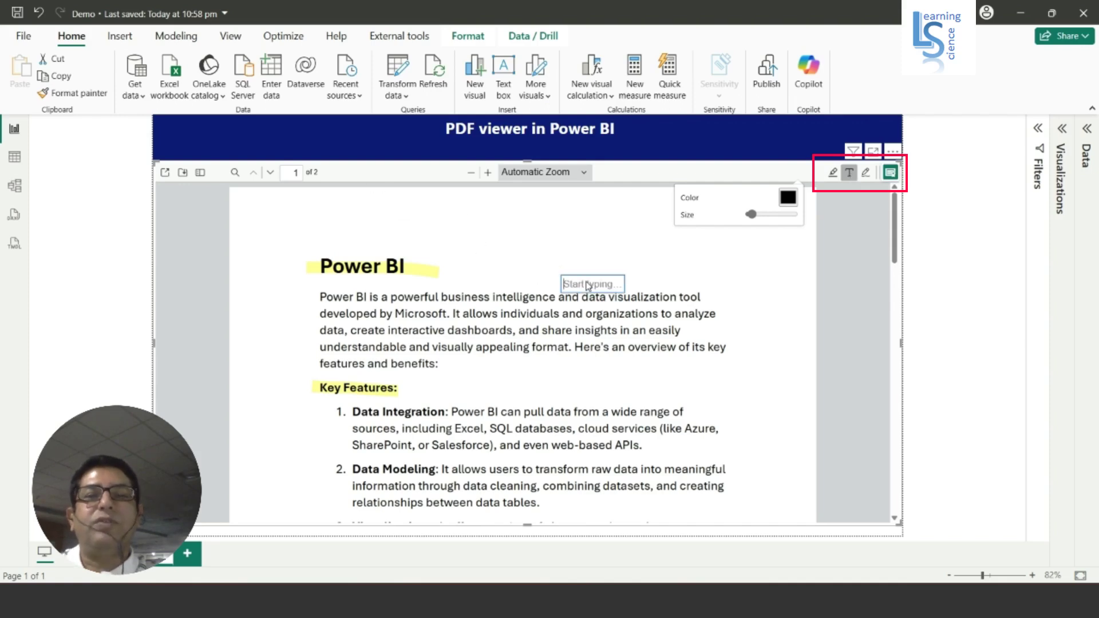
type("Help")
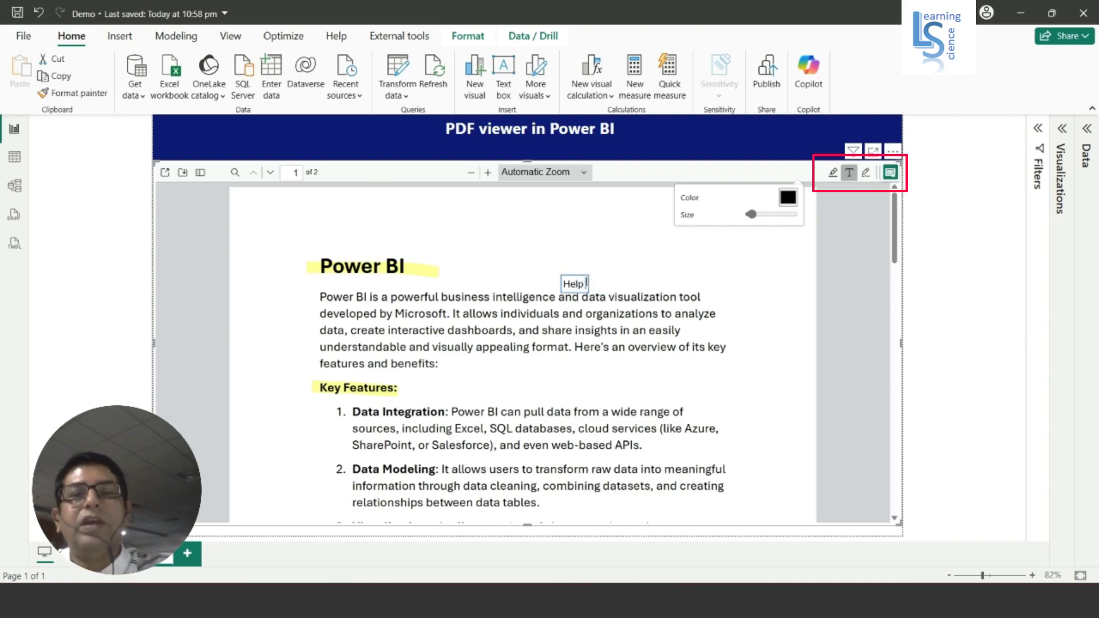
type(" & Support")
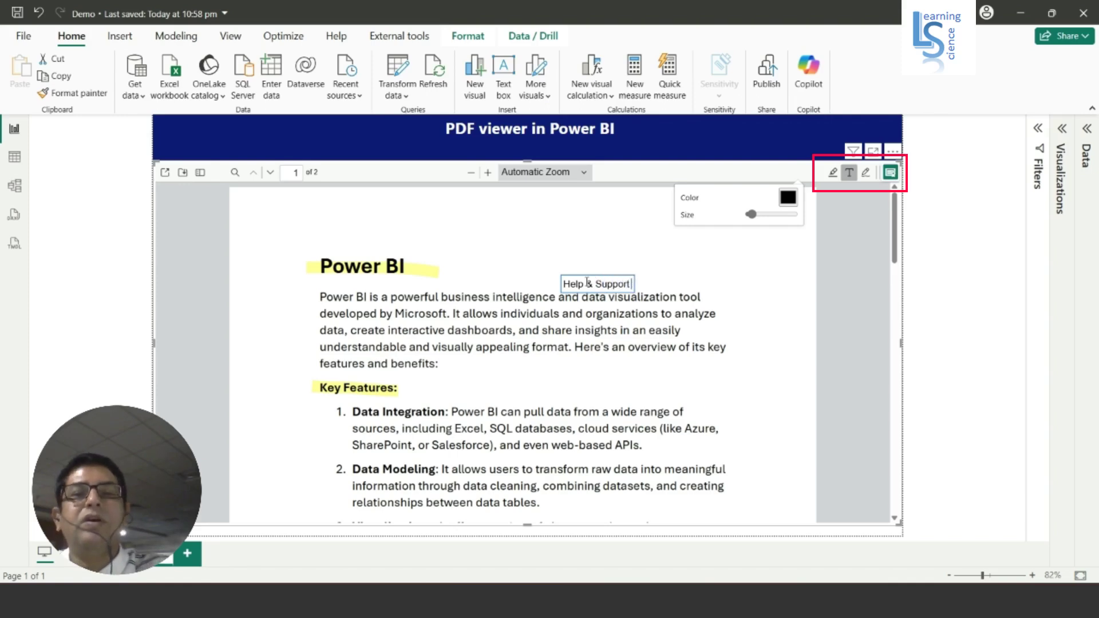
key("Return")
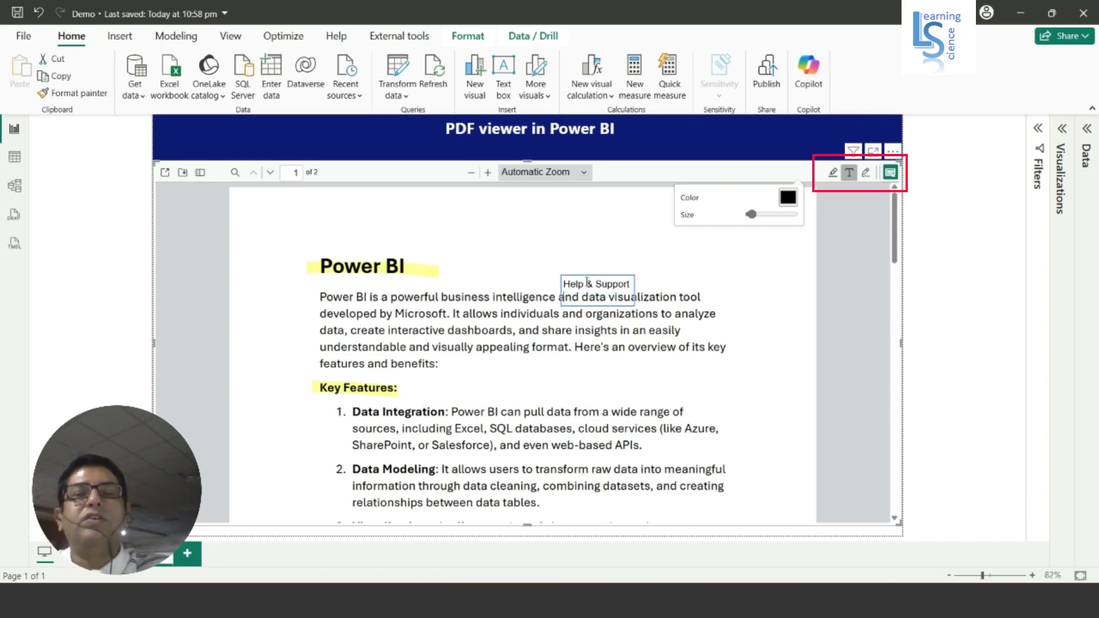
left_click(709, 258)
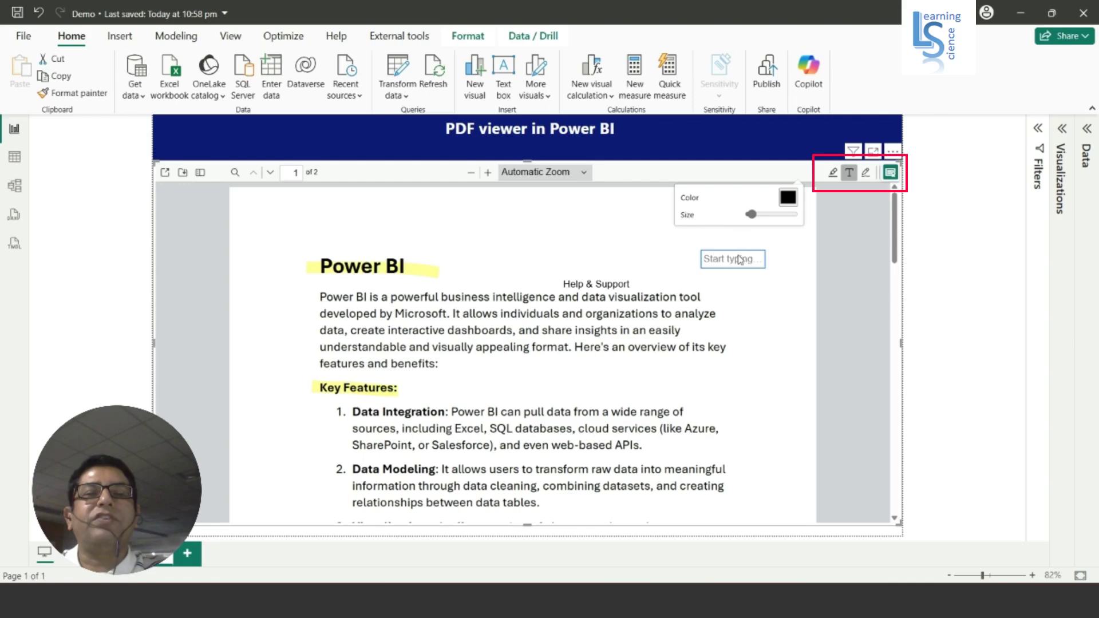
key("Escape")
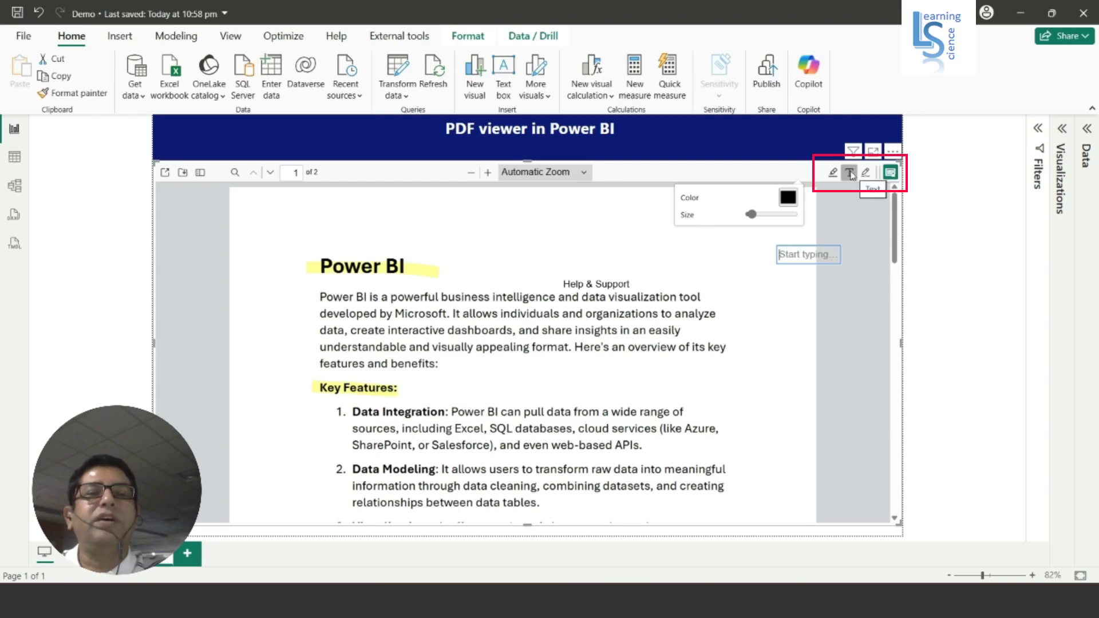
left_click(851, 174)
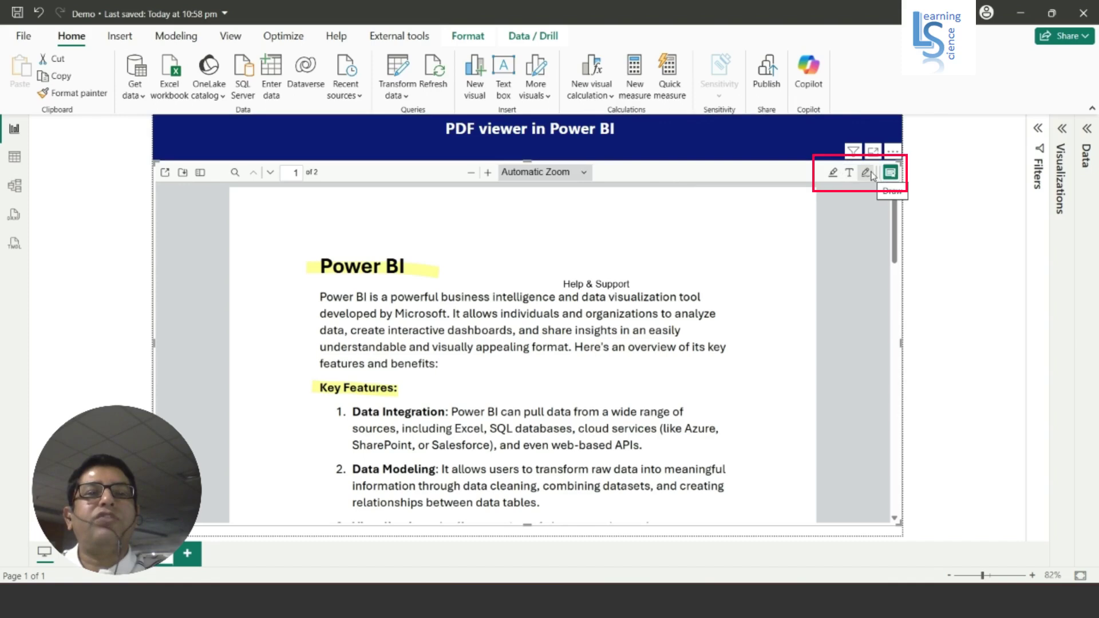
- Draw a freehand pen loop around the 'Help & Support' note
left_click(867, 173)
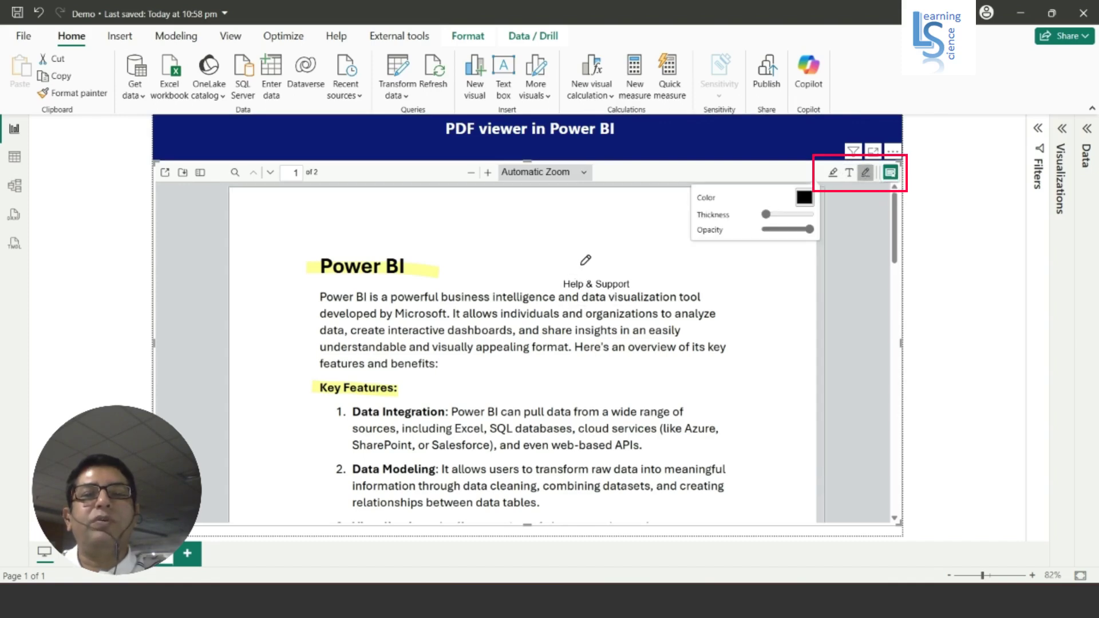
mouse_move(577, 263)
left_mouse_down()
mouse_move(564, 290)
mouse_move(641, 289)
mouse_move(624, 267)
mouse_move(572, 261)
mouse_move(558, 282)
mouse_move(583, 295)
mouse_move(639, 285)
left_mouse_up()
left_click(866, 173)
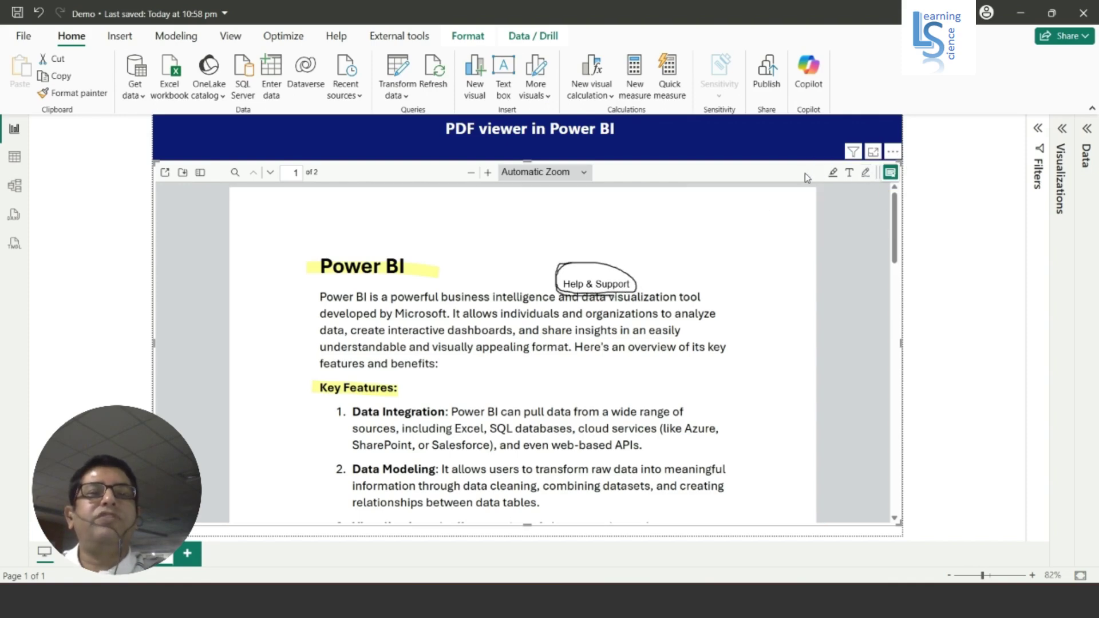
- Set the PDF zoom to 140% using the zoom list and +/- buttons
left_click(584, 174)
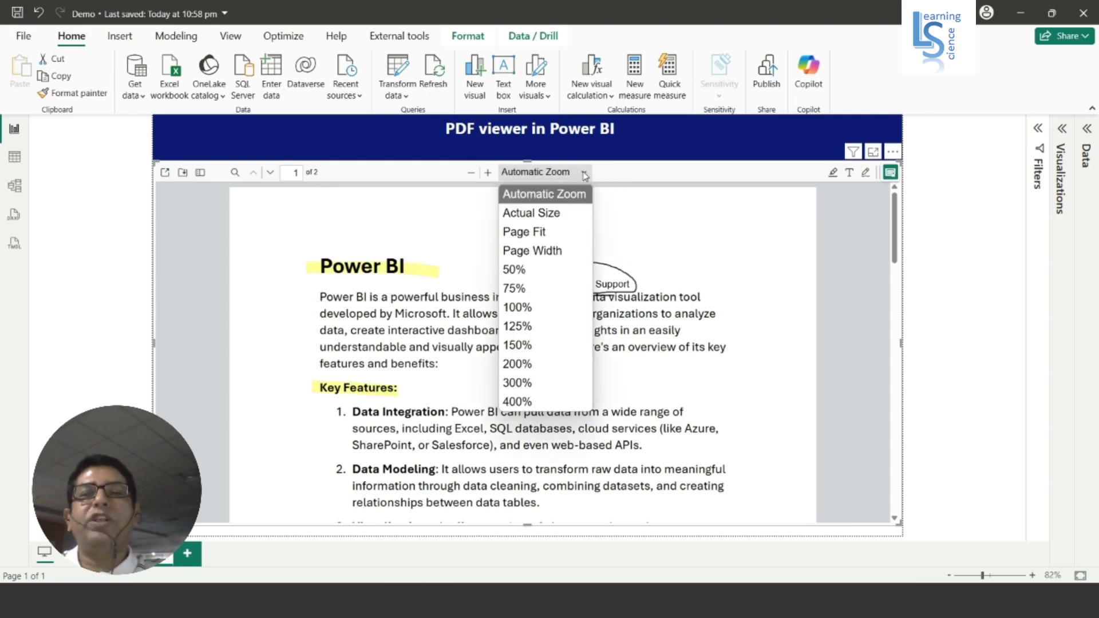
left_click(488, 173)
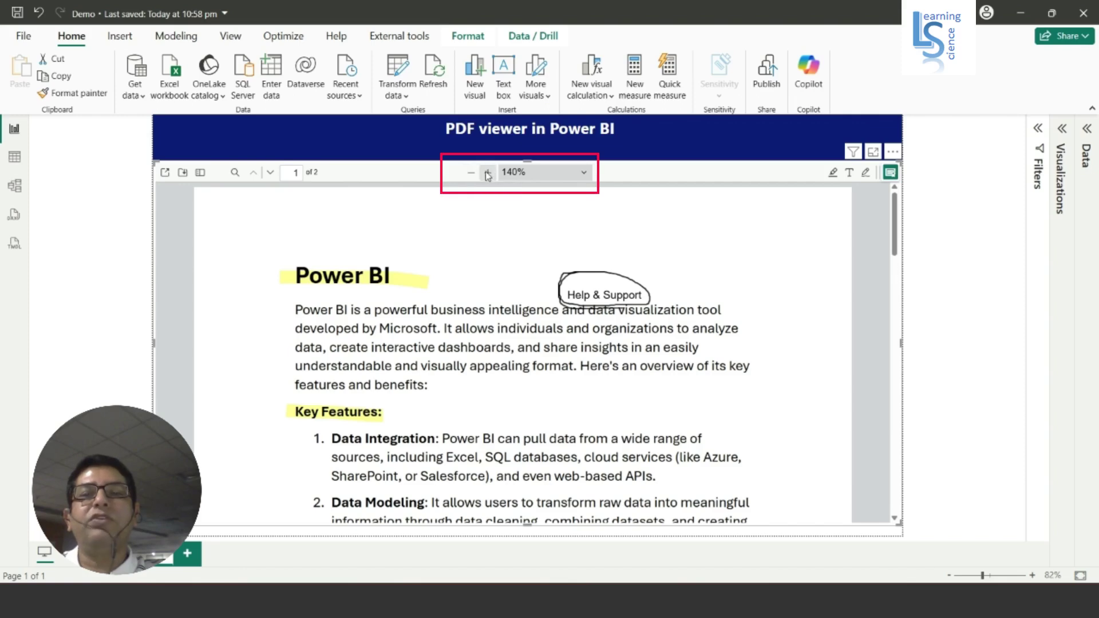
left_click(488, 172)
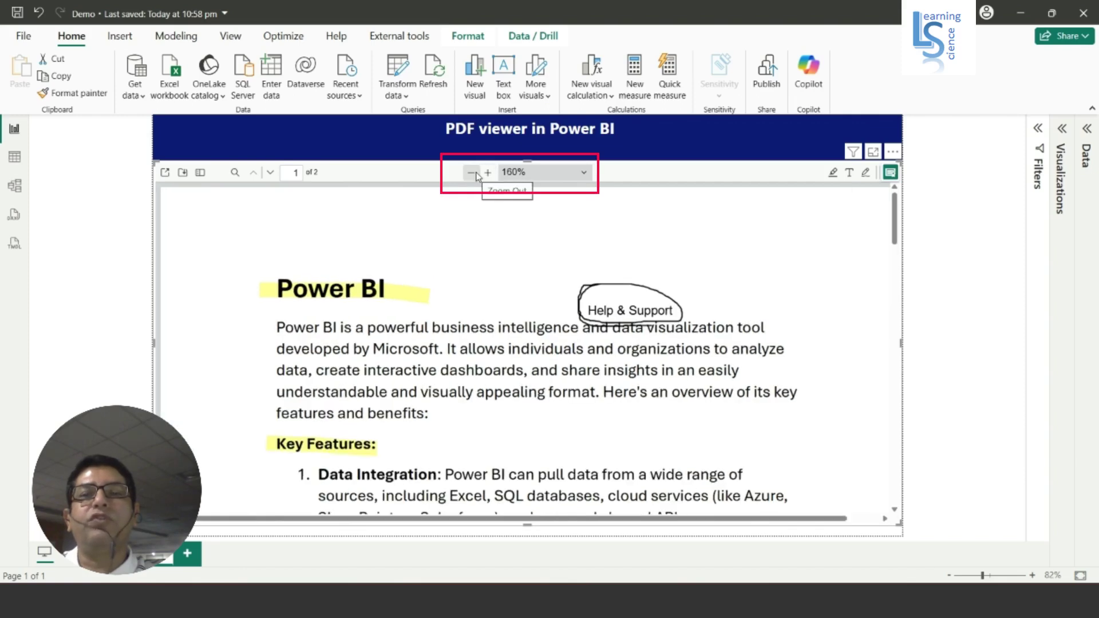
left_click(472, 172)
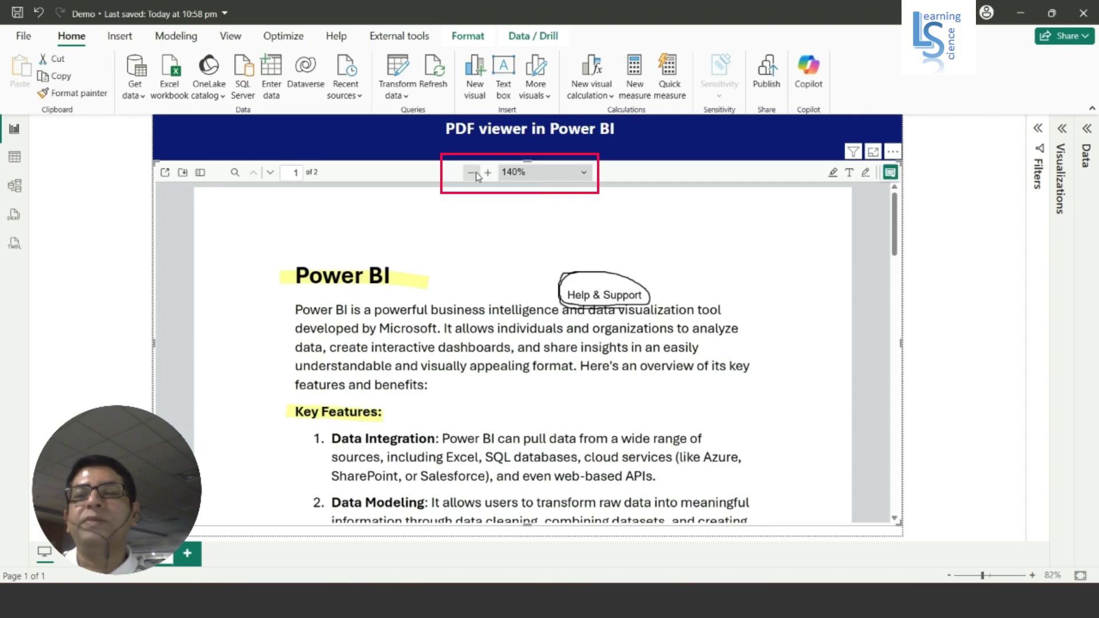
- Jump to page 2 of the PDF, then return to page 1
left_click(297, 172)
type("2")
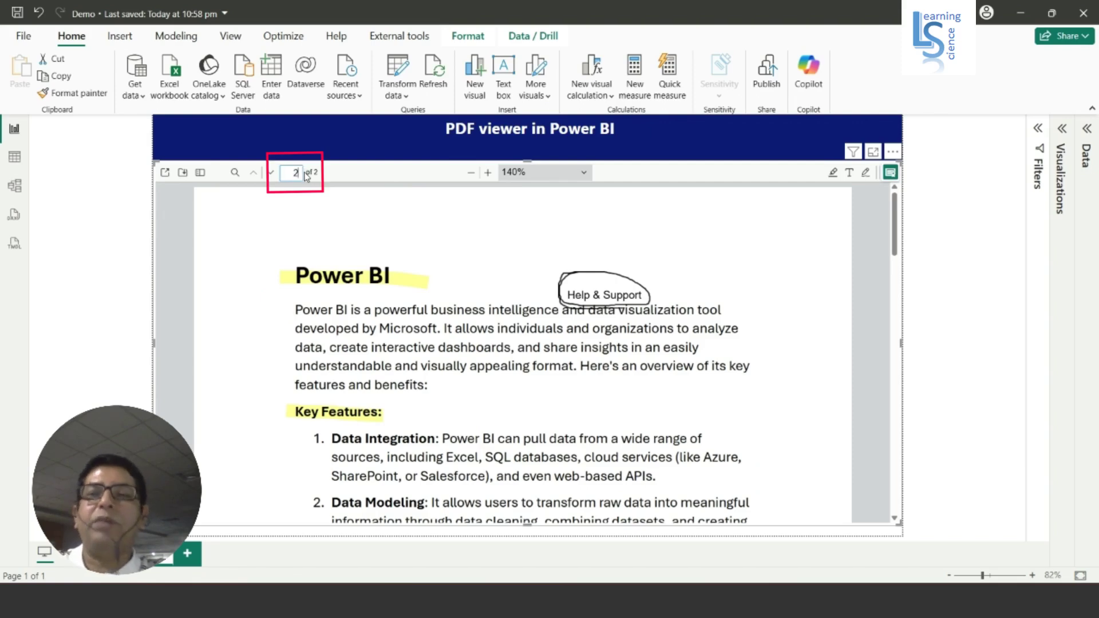
key("Return")
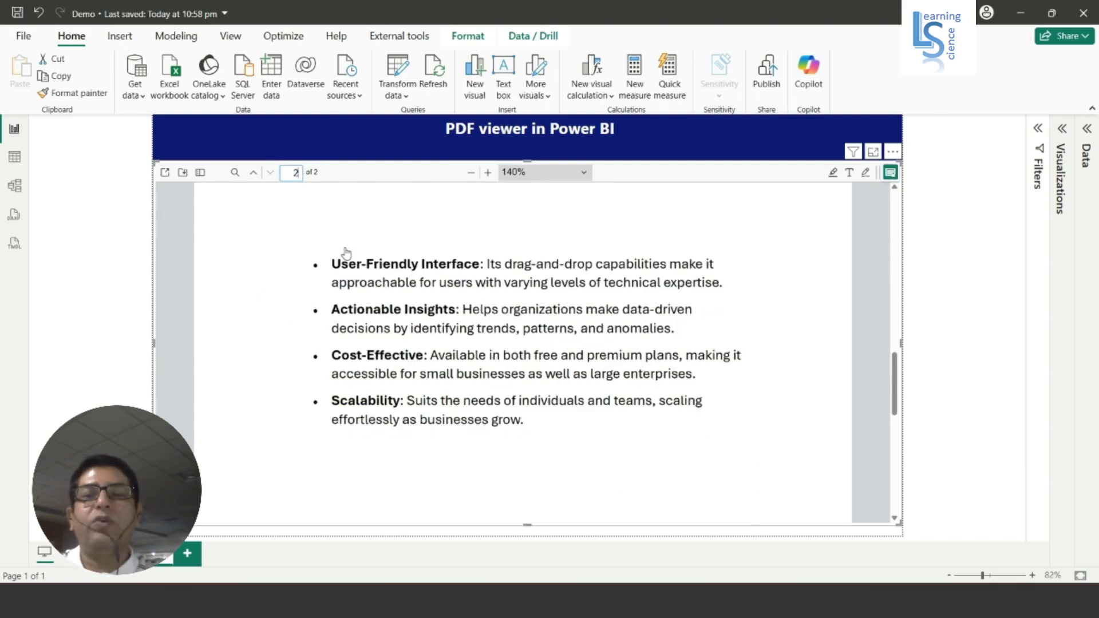
left_click(292, 173)
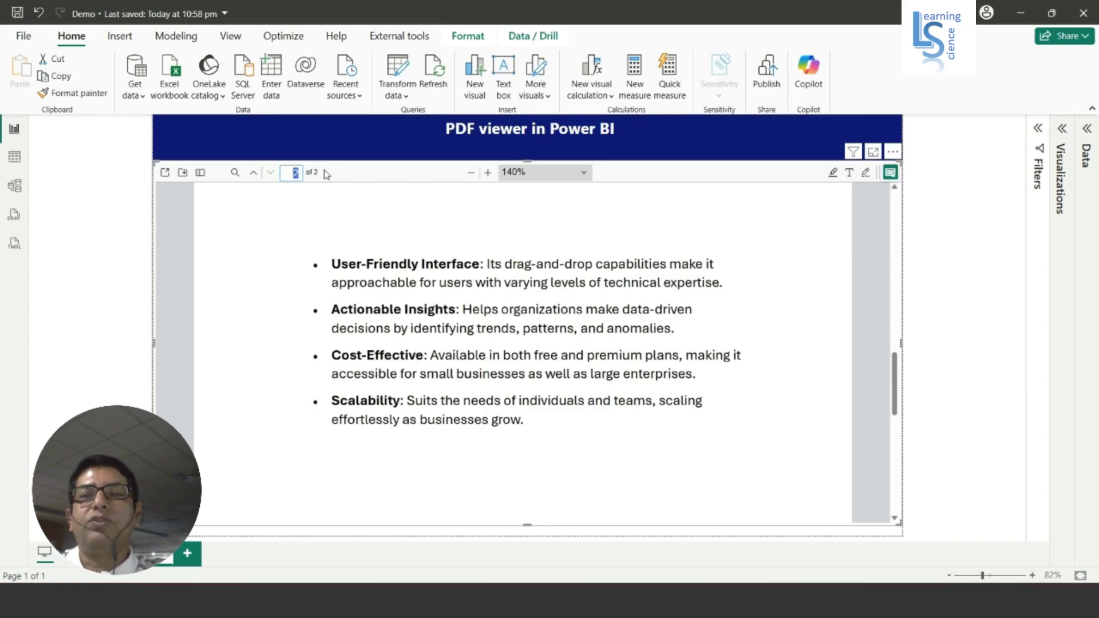
type("1")
key("Return")
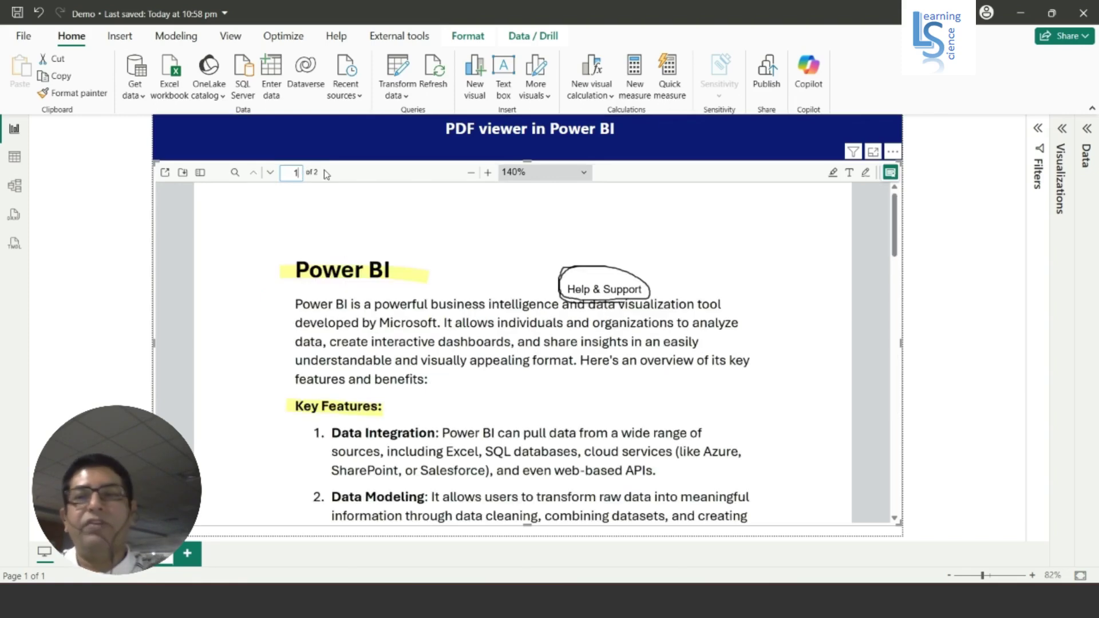
left_click(236, 173)
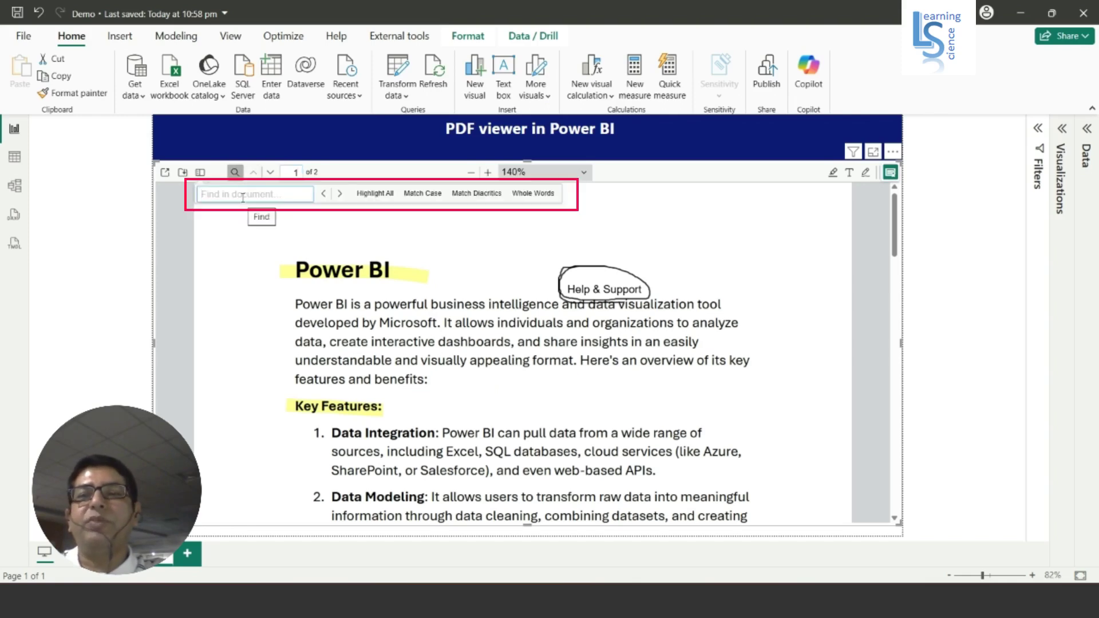
left_click(199, 172)
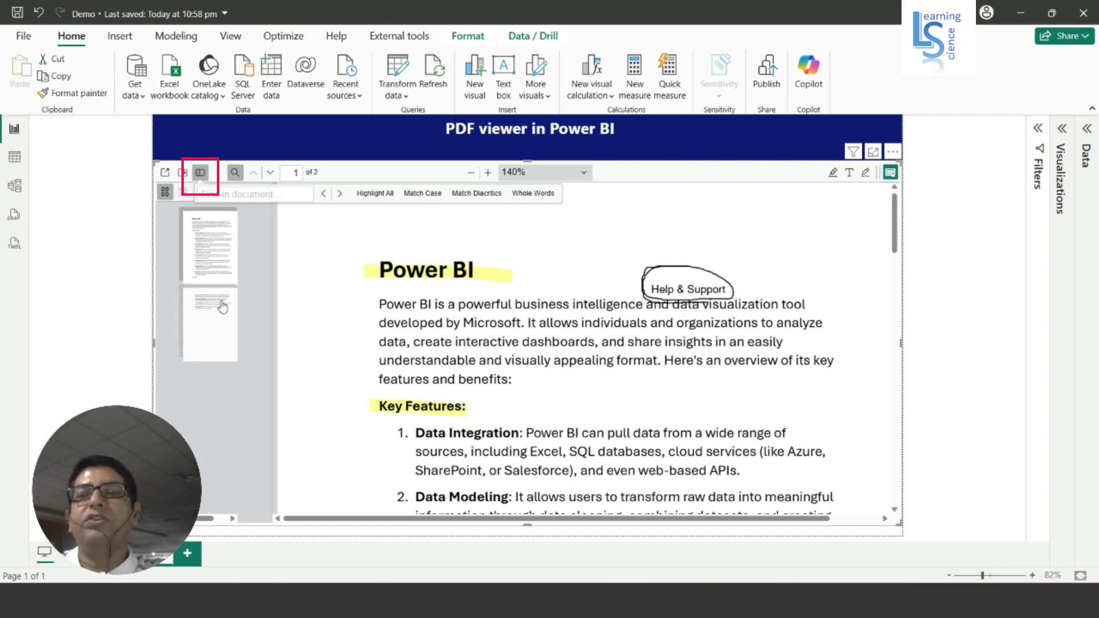
left_click(234, 173)
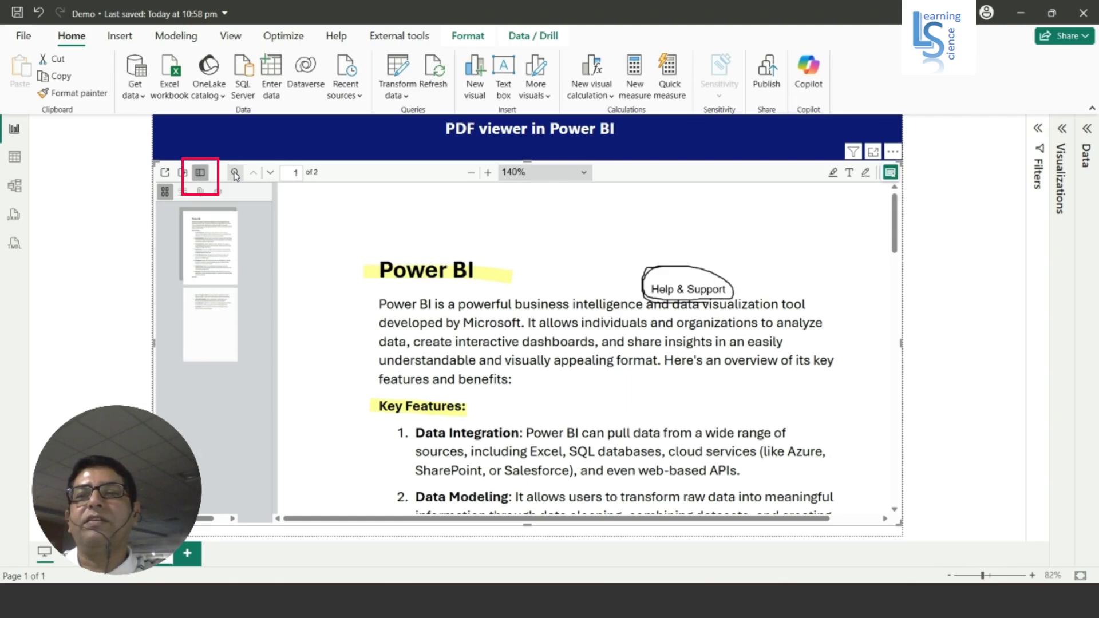
left_click(199, 173)
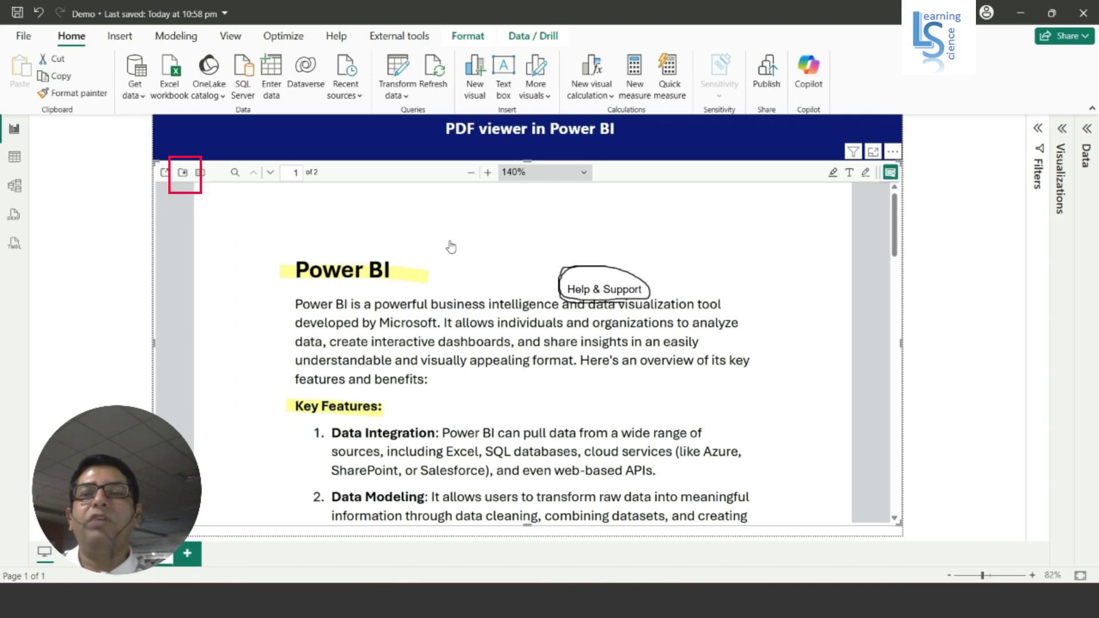
left_click(183, 173)
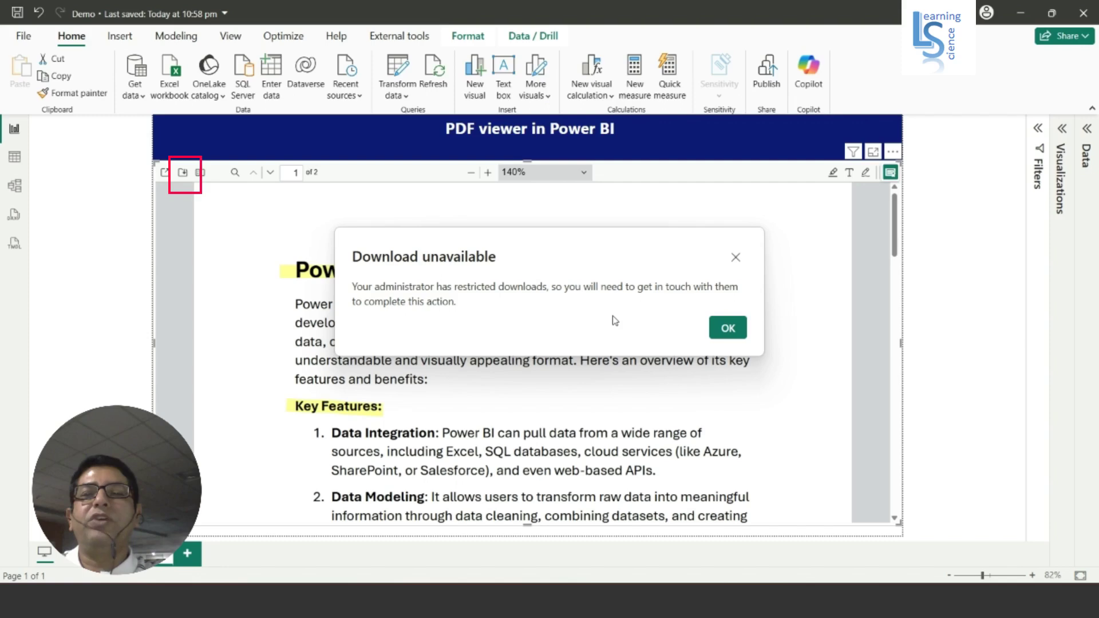
left_click(735, 257)
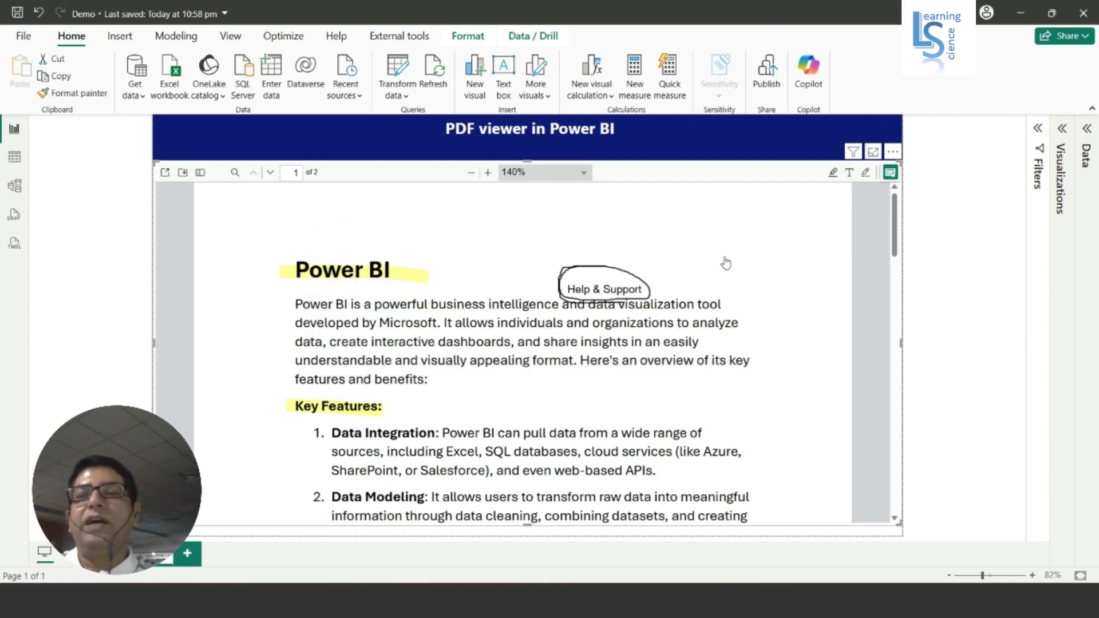
left_click(165, 174)
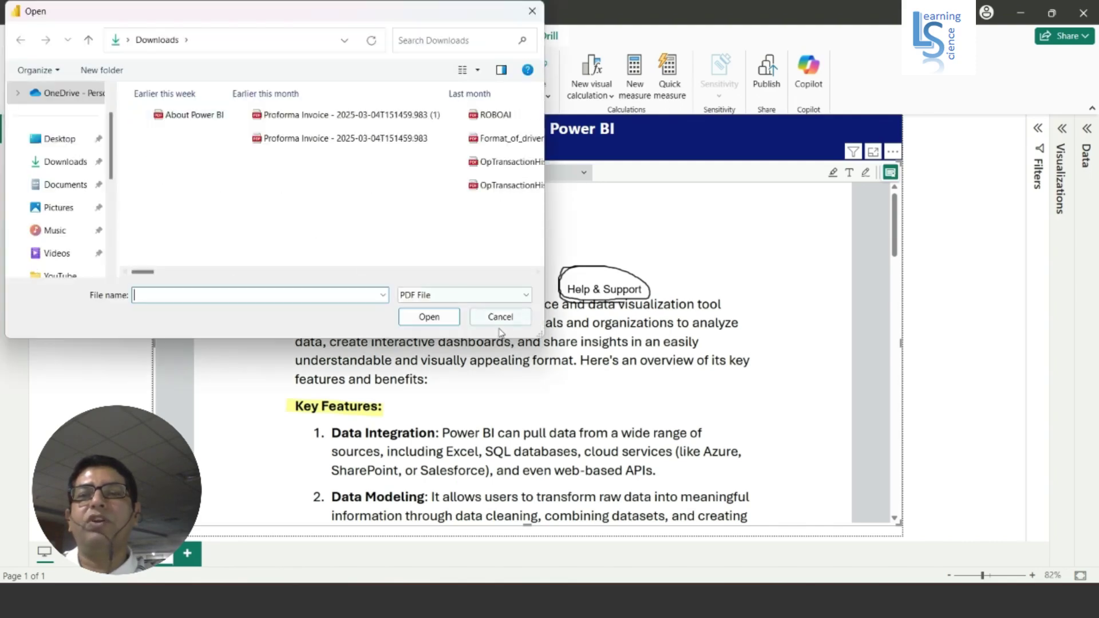
left_click(507, 318)
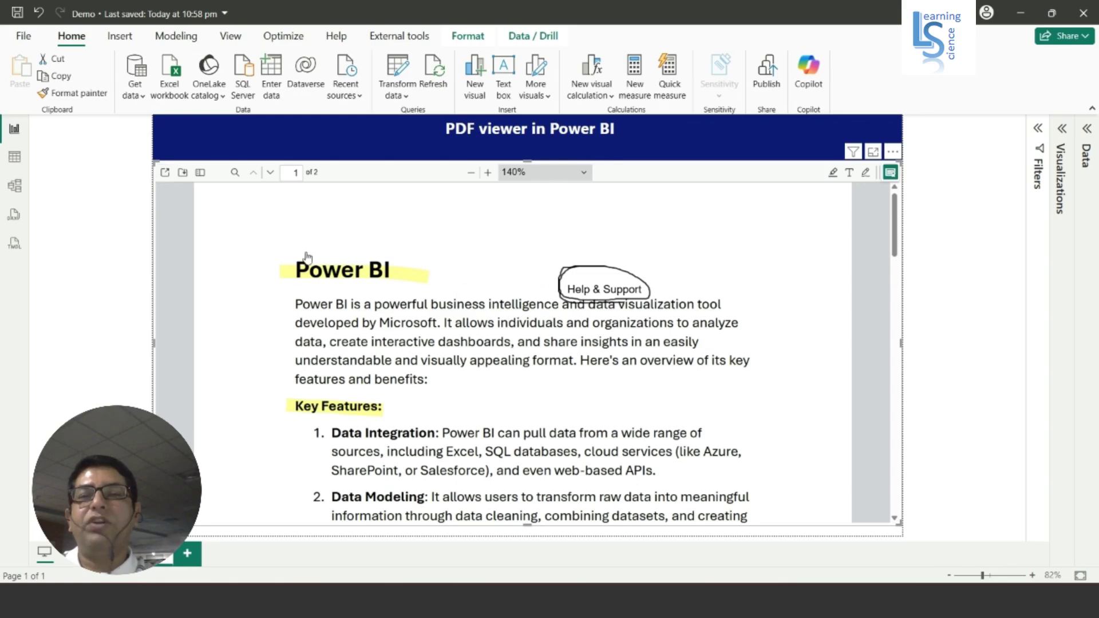